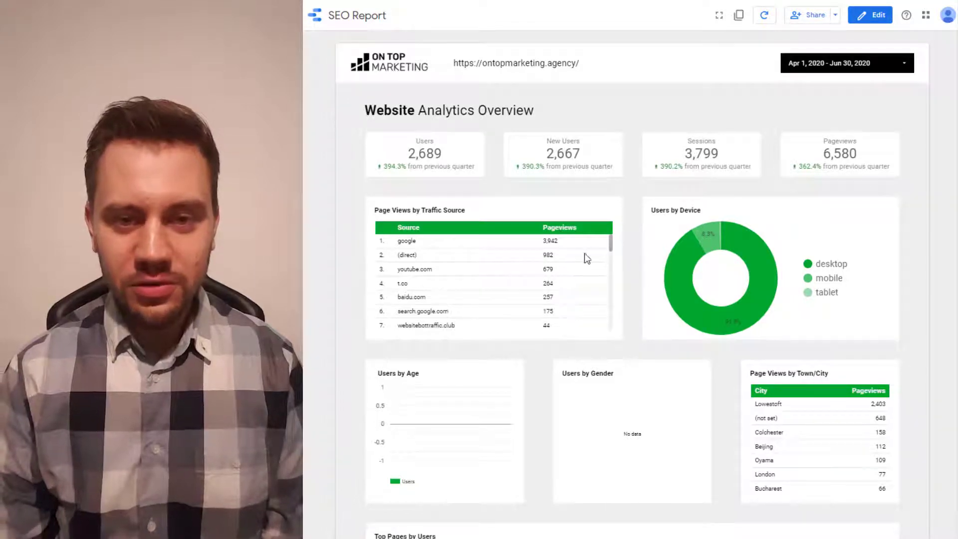
- Sign in to the Google account with its e-mail address and password
scroll(587, 252, down, 5)
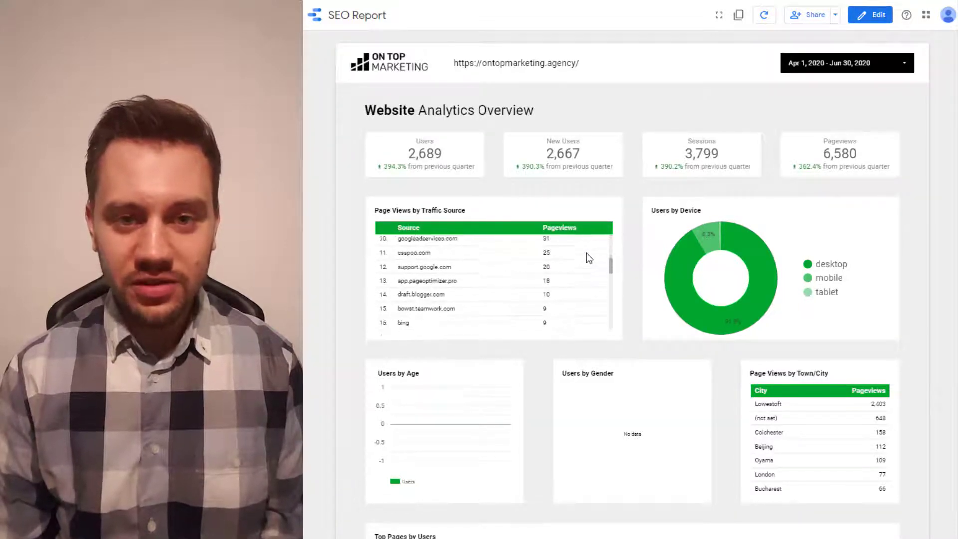
scroll(586, 253, down, 5)
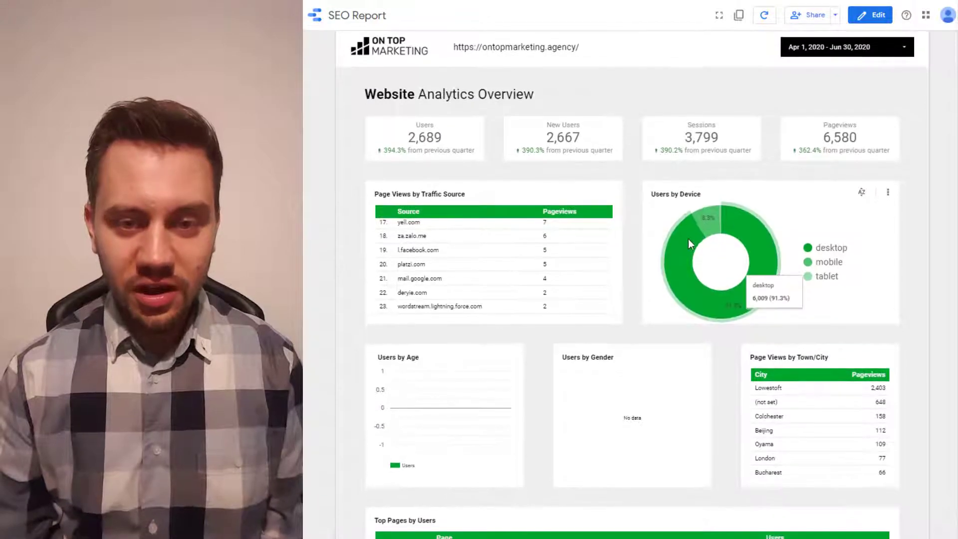
mouse_move(715, 216)
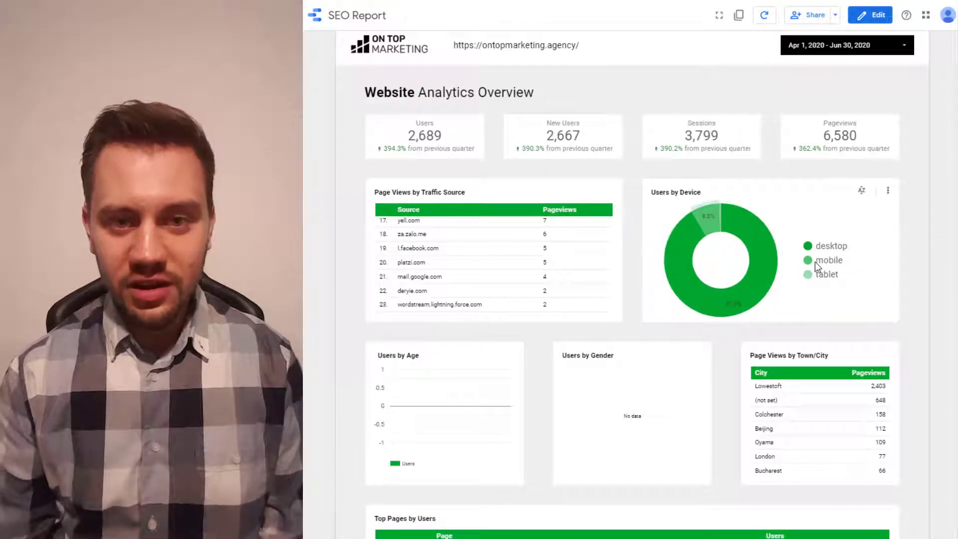
scroll(828, 278, down, 5)
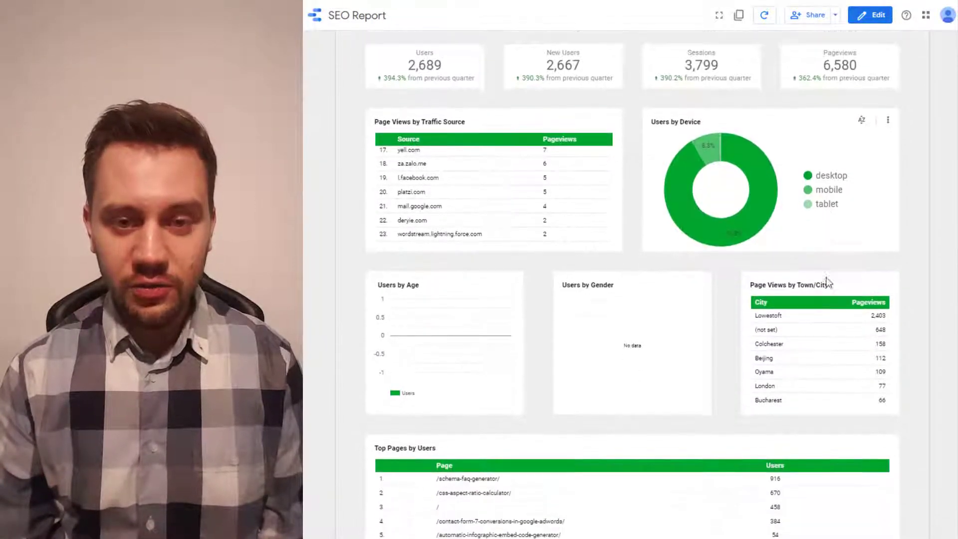
scroll(834, 285, down, 3)
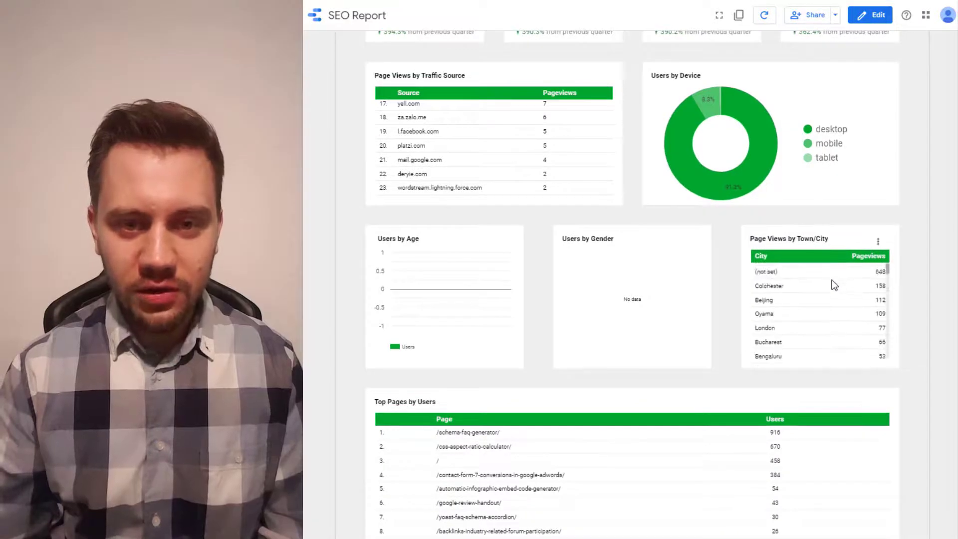
scroll(834, 286, down, 5)
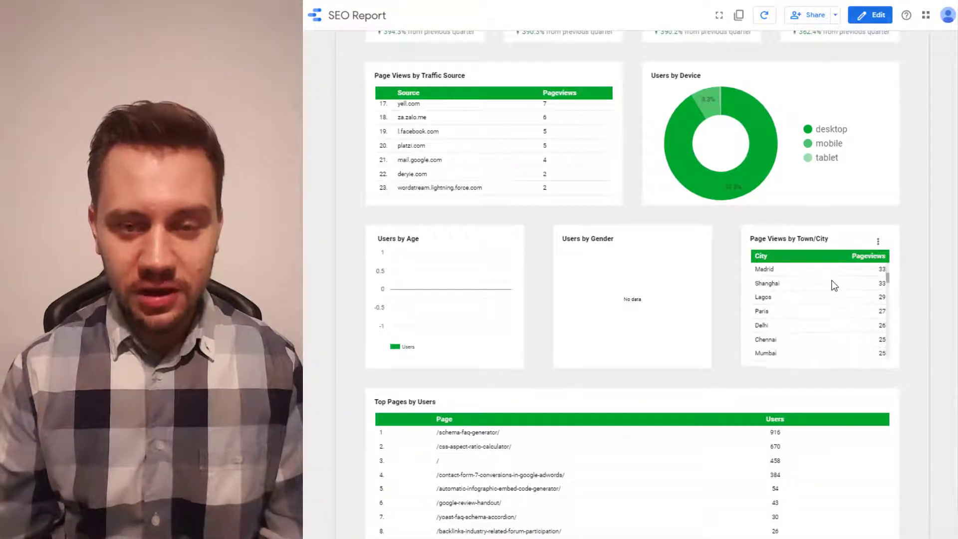
scroll(730, 283, down, 3)
scroll(730, 277, down, 3)
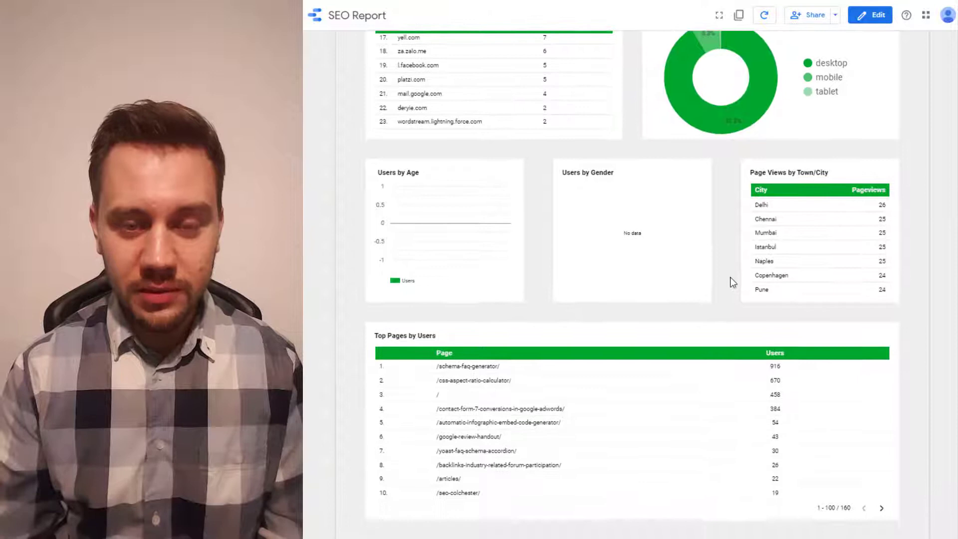
scroll(833, 304, down, 2)
scroll(832, 304, down, 5)
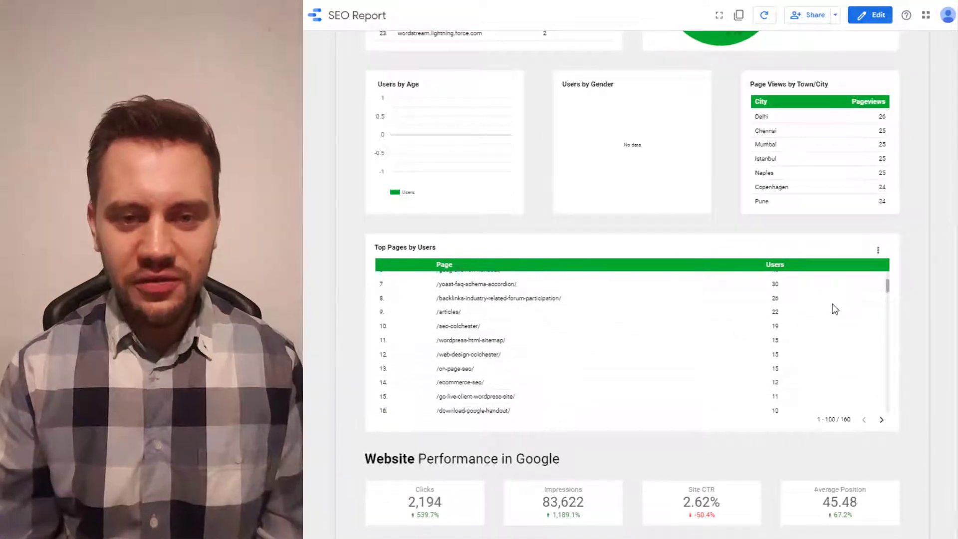
scroll(832, 303, down, 4)
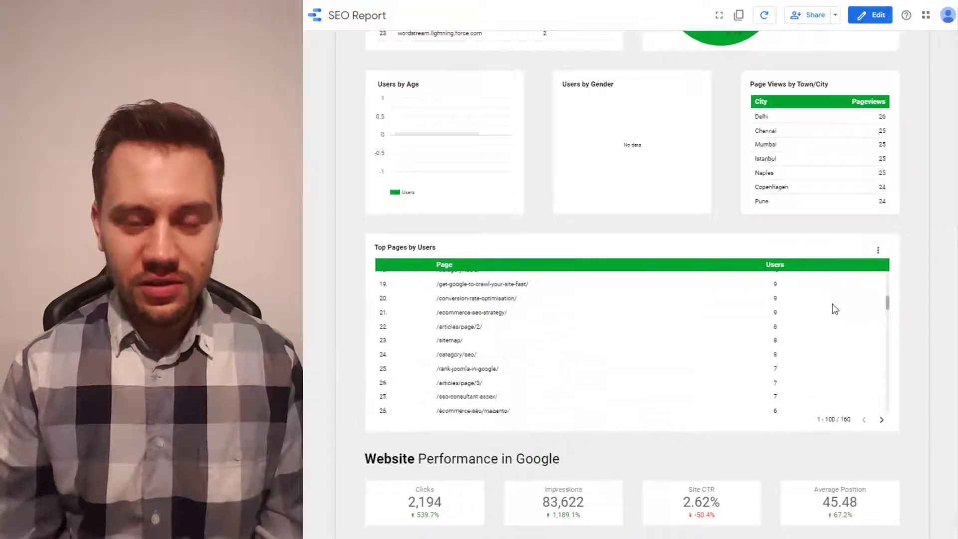
scroll(916, 249, down, 4)
scroll(916, 249, down, 3)
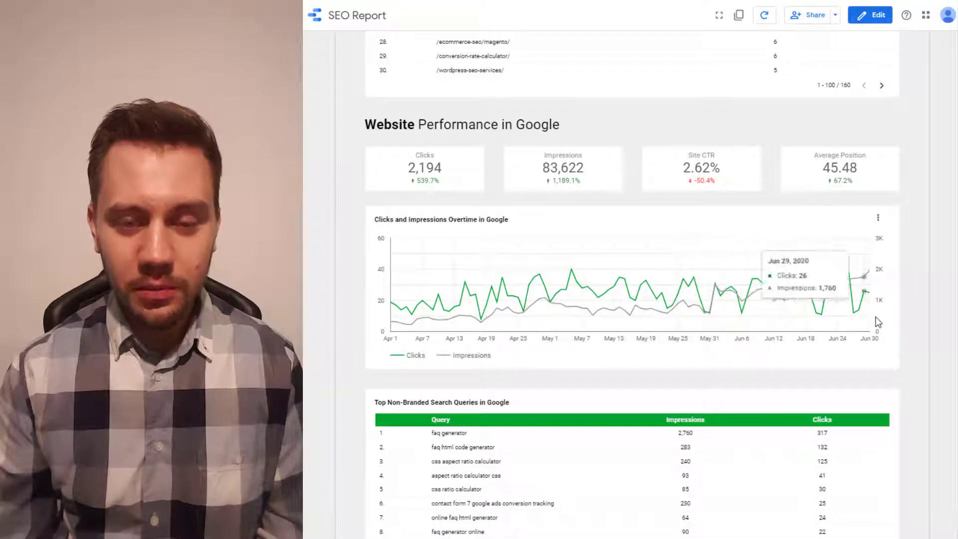
scroll(894, 311, down, 3)
scroll(822, 306, down, 5)
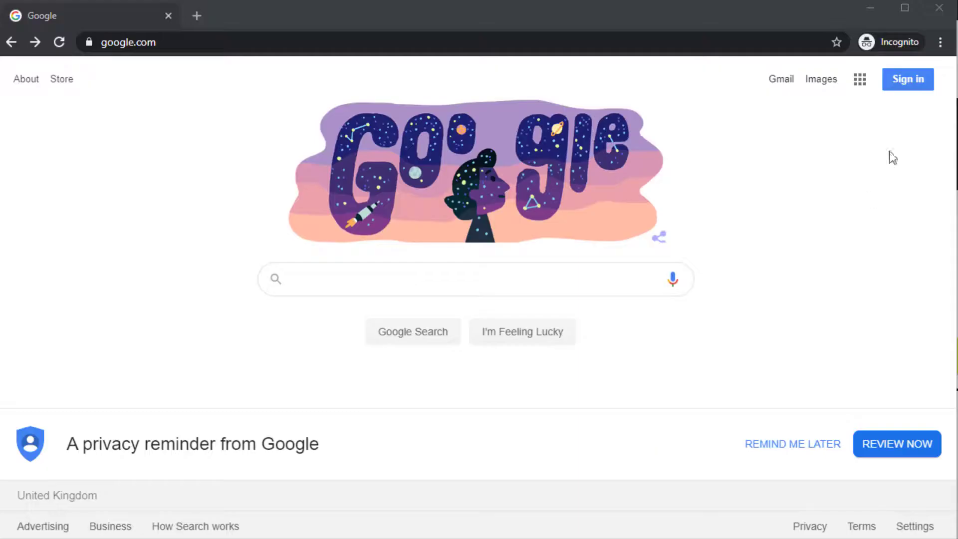
click(906, 83)
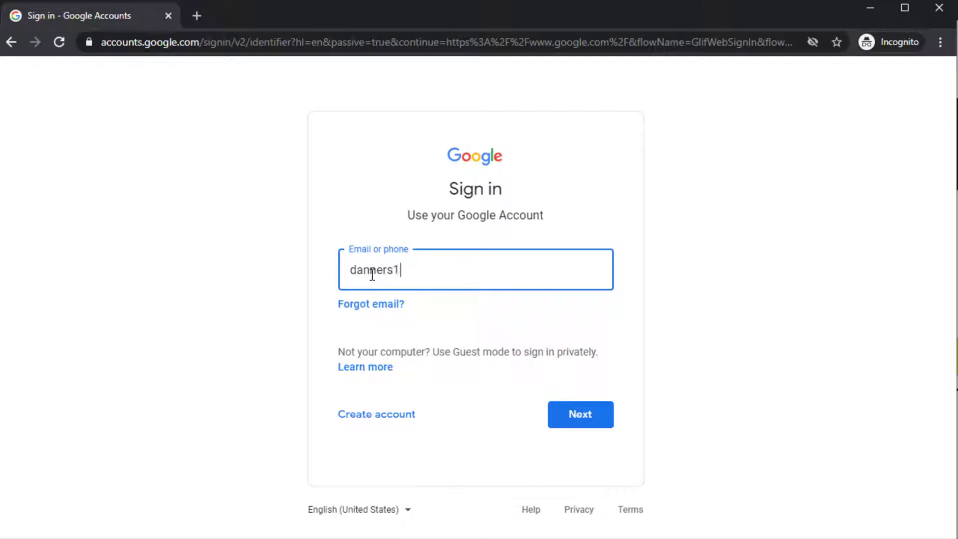
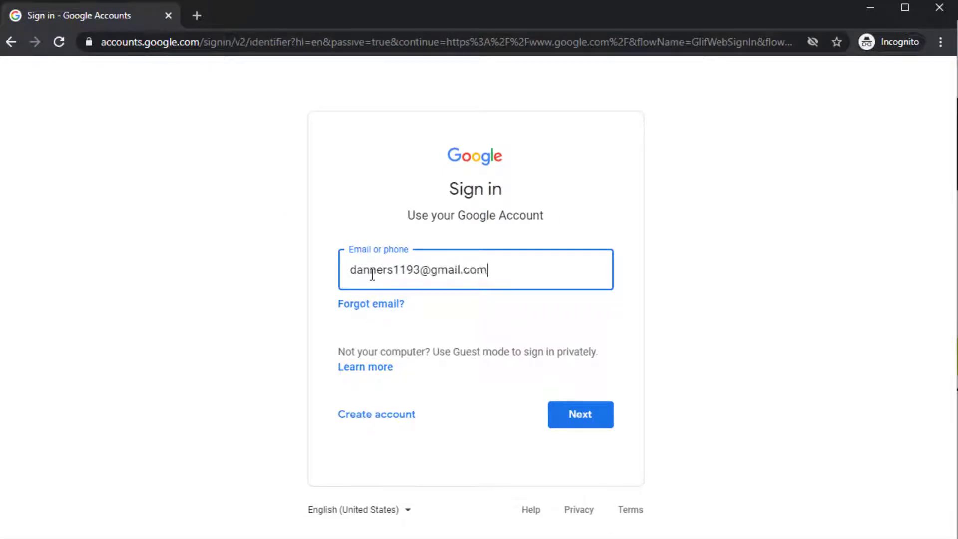
key(Return)
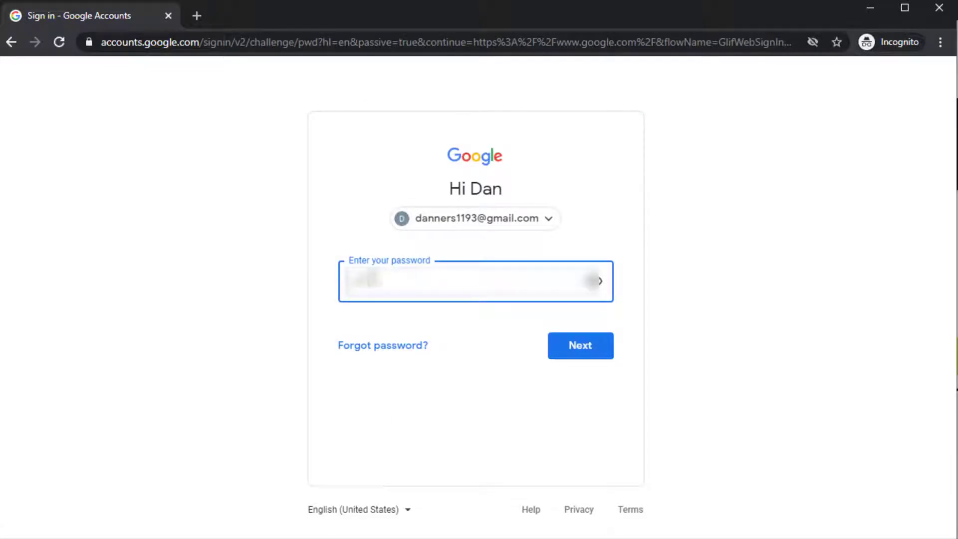
key(Return)
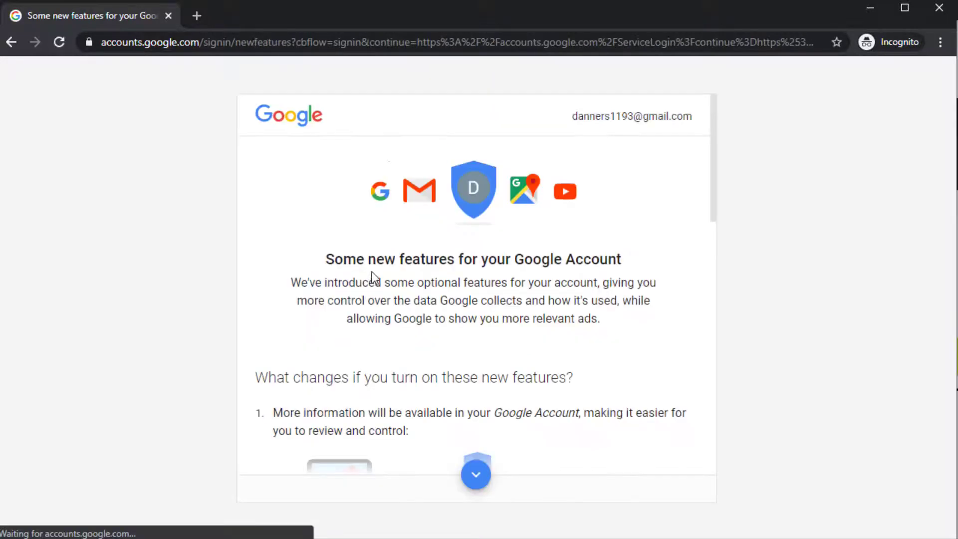
- Agree to the new Google Account features
scroll(563, 302, down, 5)
scroll(563, 302, down, 5)
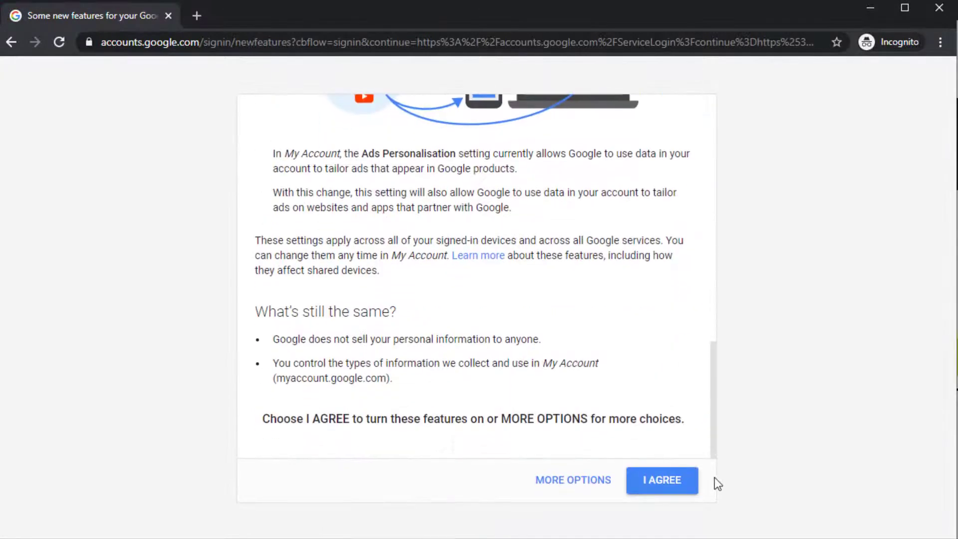
click(697, 480)
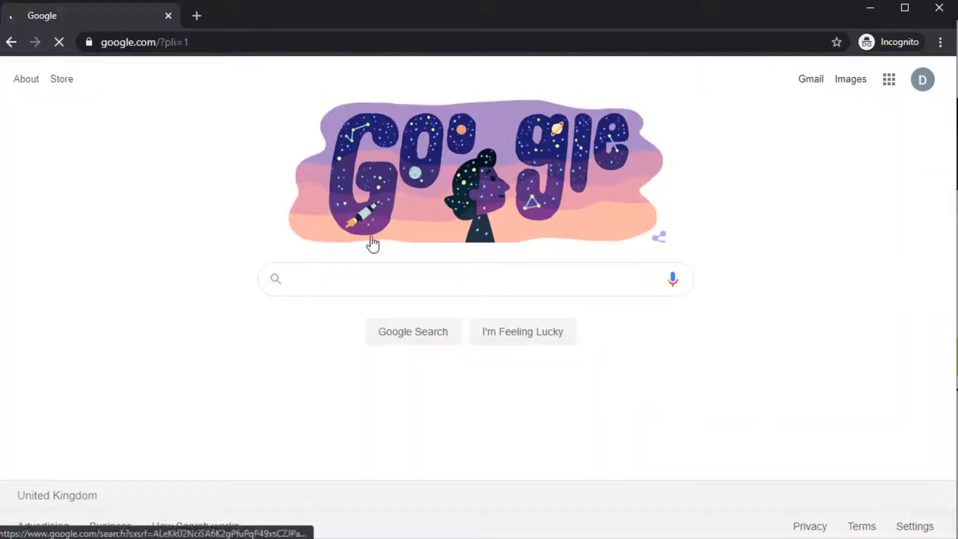
- In a new tab, load the pasted ontopmarketing.agency article and follow its datastudio.google.com link to the template
click(196, 19)
text(ontopmarketing.agency/free-seo-reporting-software/)
key(Return)
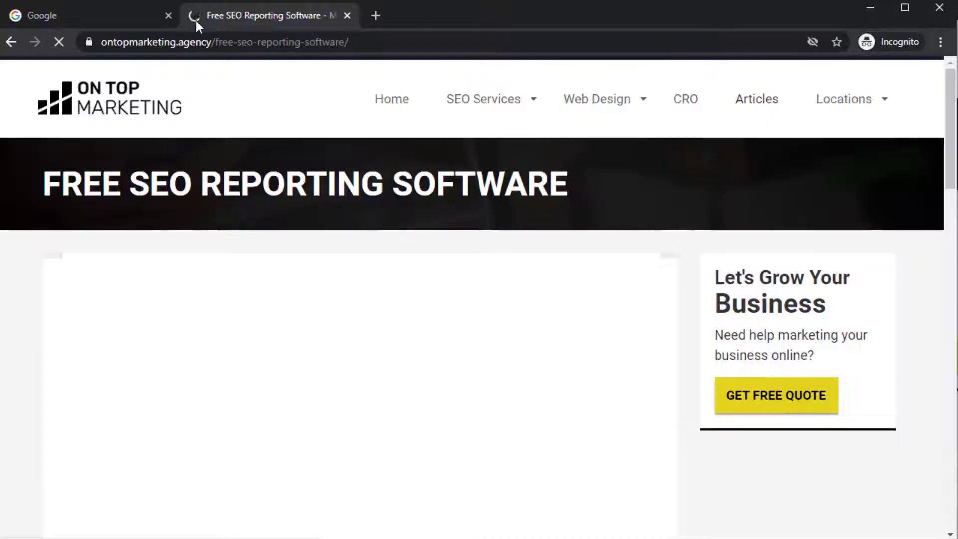
scroll(350, 289, down, 8)
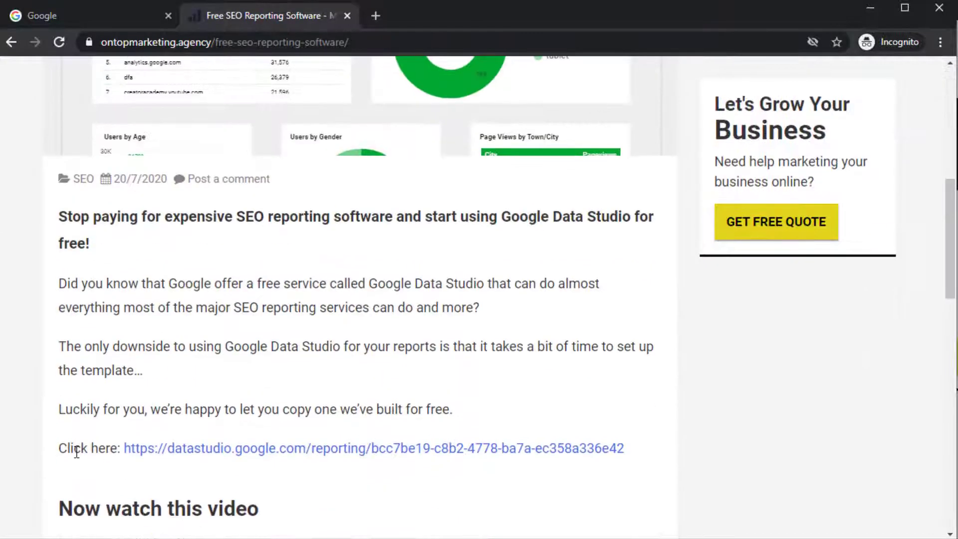
click(187, 454)
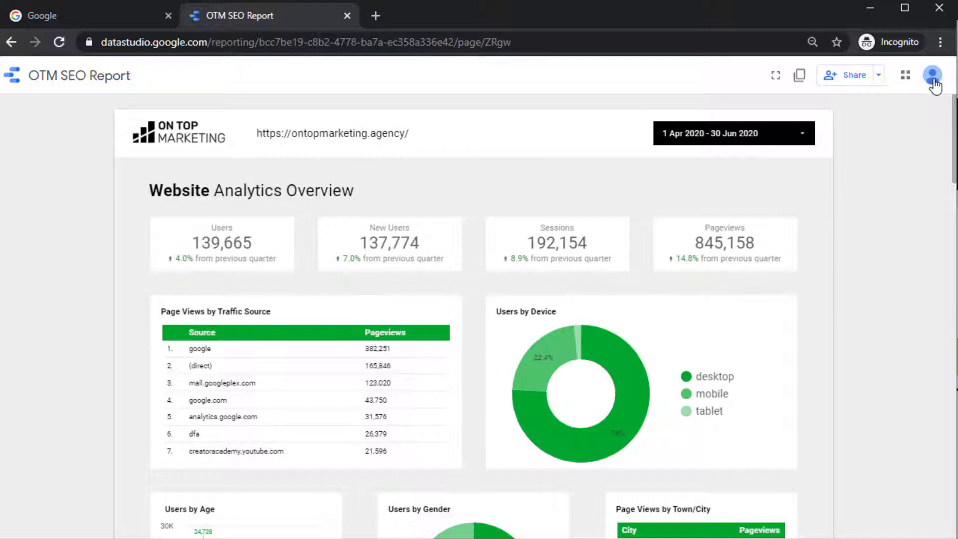
- Start the first-time Data Studio setup and accept the additional terms and terms of service
click(799, 77)
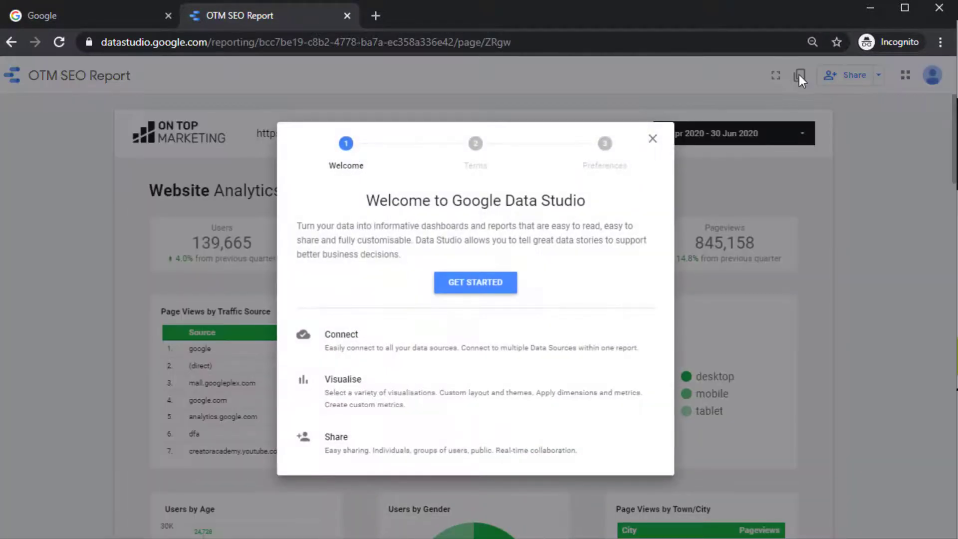
click(483, 292)
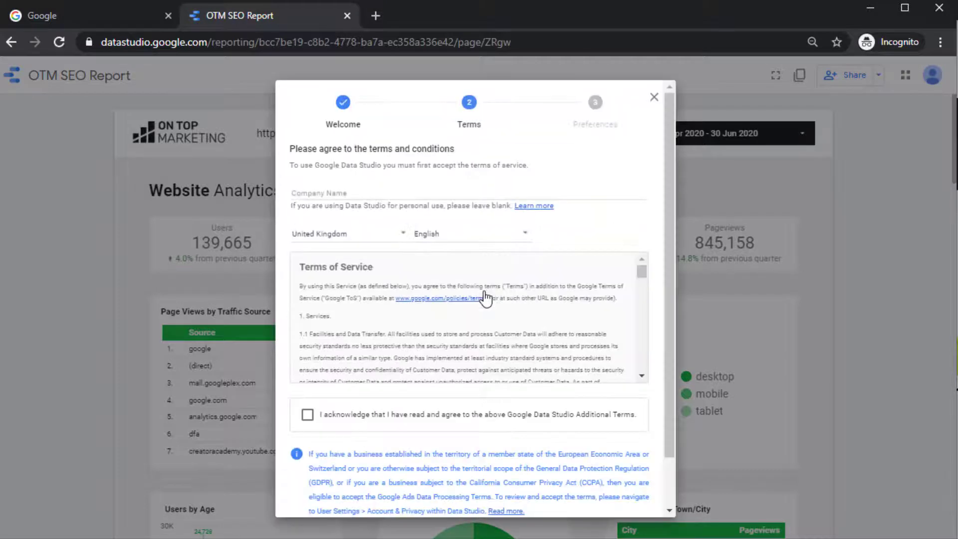
scroll(483, 298, down, 10)
click(399, 407)
scroll(417, 407, down, 2)
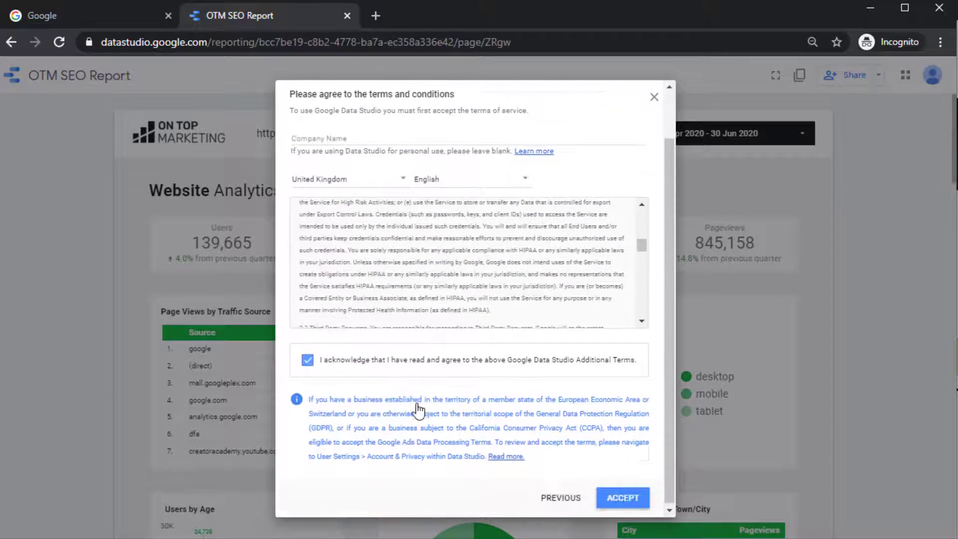
click(627, 498)
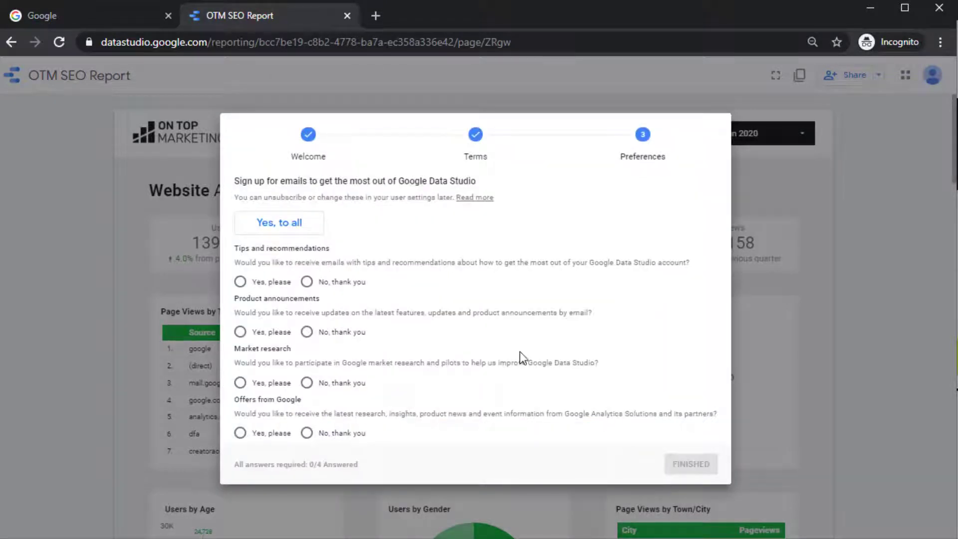
- Decline tips, product announcement, market research and offers emails, then finish setup
click(334, 282)
click(342, 333)
click(331, 383)
click(343, 433)
click(715, 465)
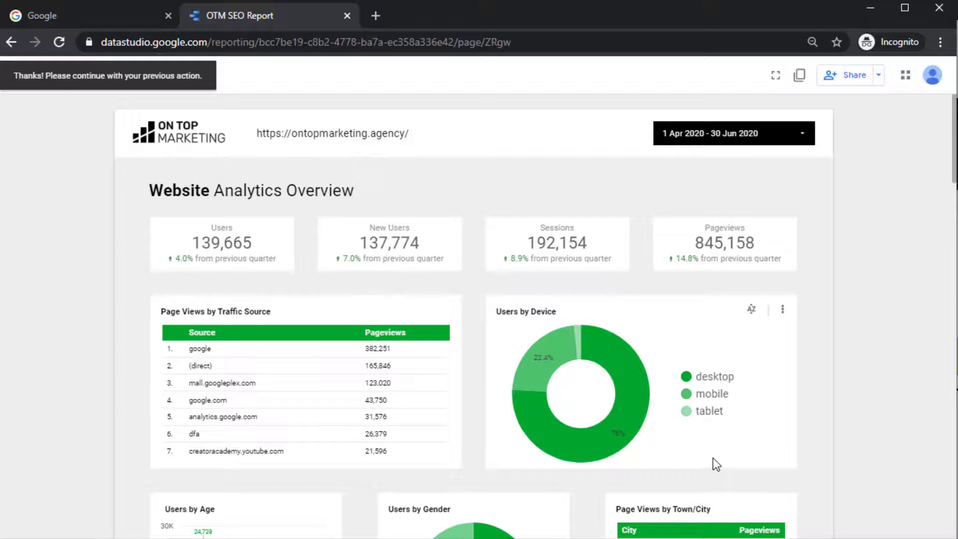
- Open the Copy this report dialog and list replacement data sources for Search Console (Site)
click(800, 76)
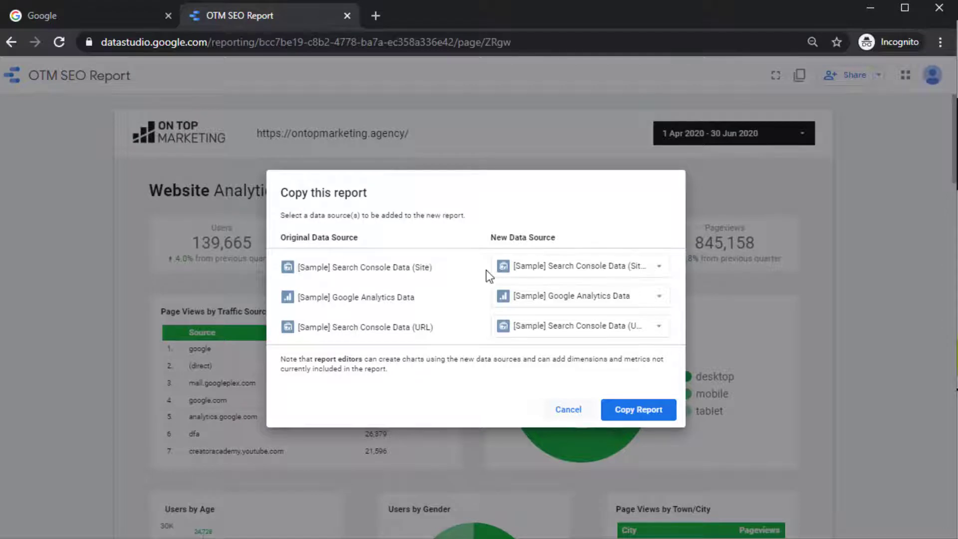
click(567, 267)
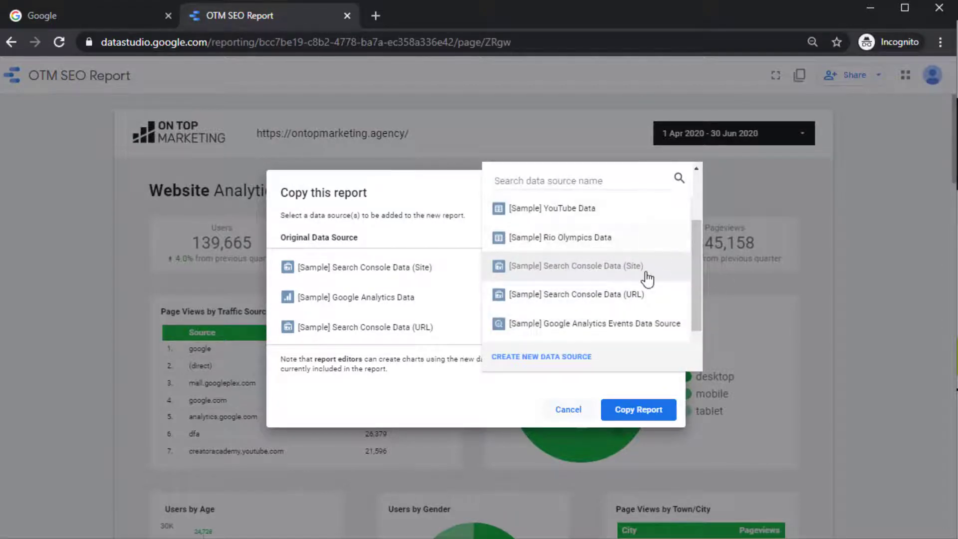
scroll(645, 285, down, 1)
scroll(645, 287, down, 1)
click(574, 214)
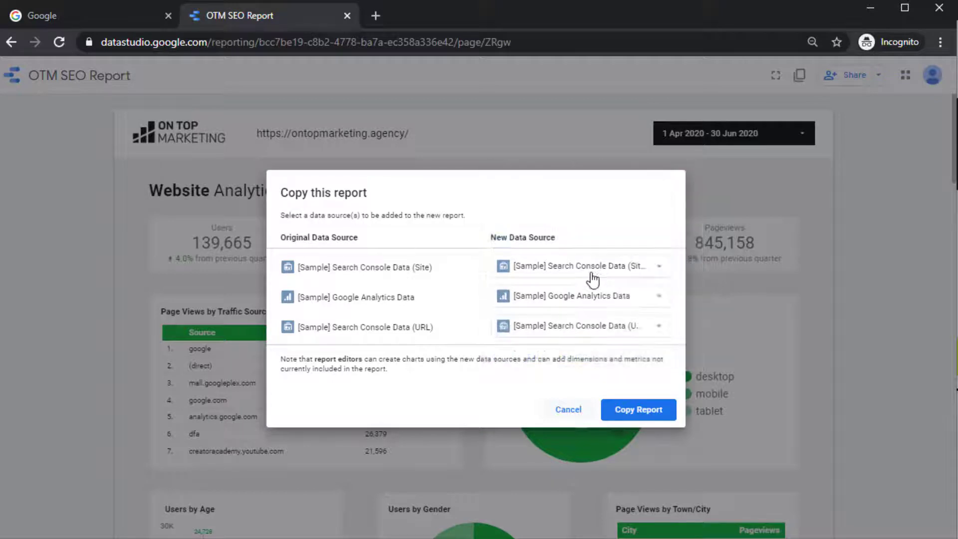
click(604, 272)
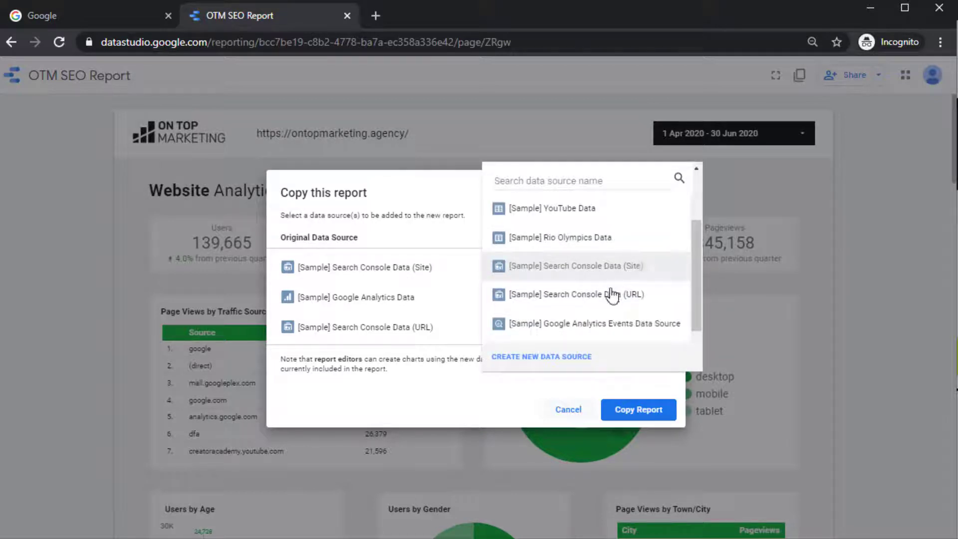
- Create and connect an authorised Search Console data source using the site's Site Impression table
click(551, 365)
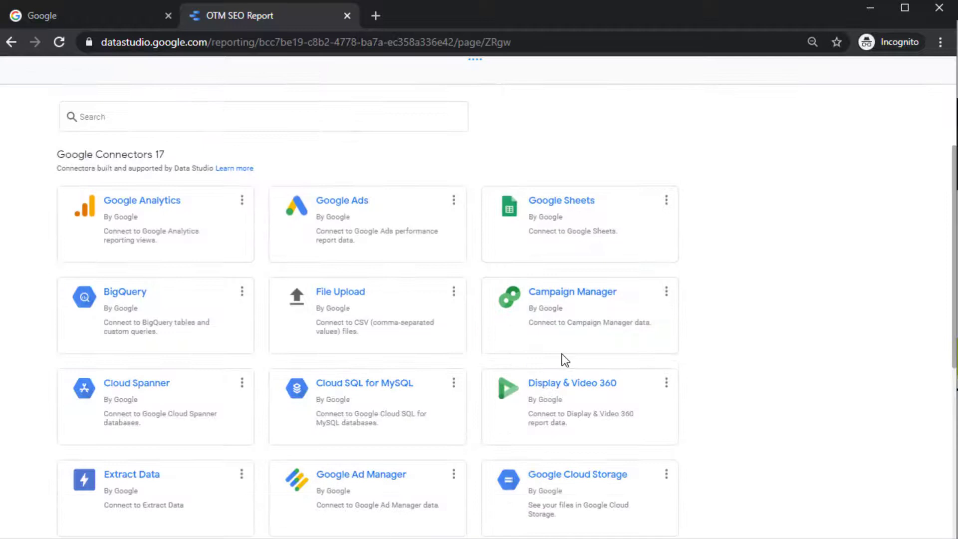
scroll(569, 374, down, 2)
scroll(593, 422, down, 2)
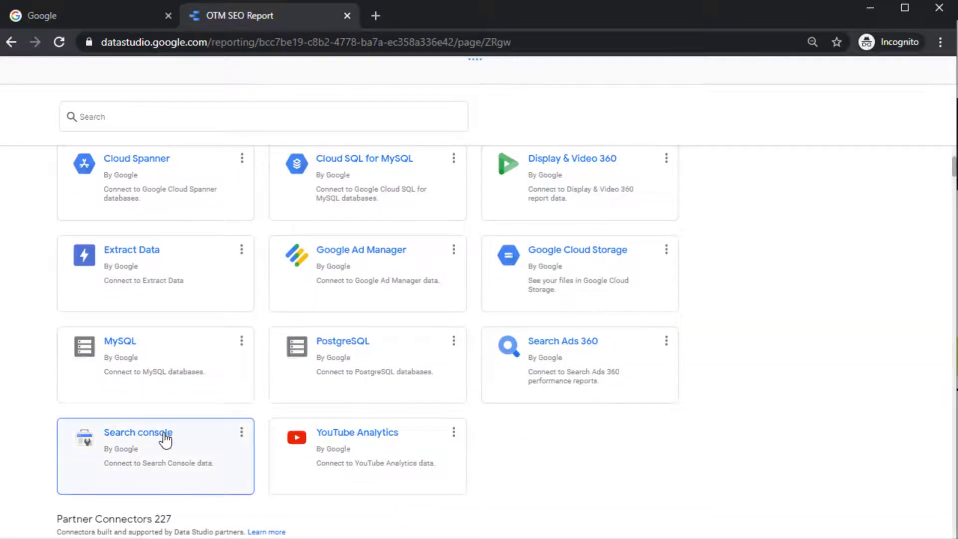
click(191, 439)
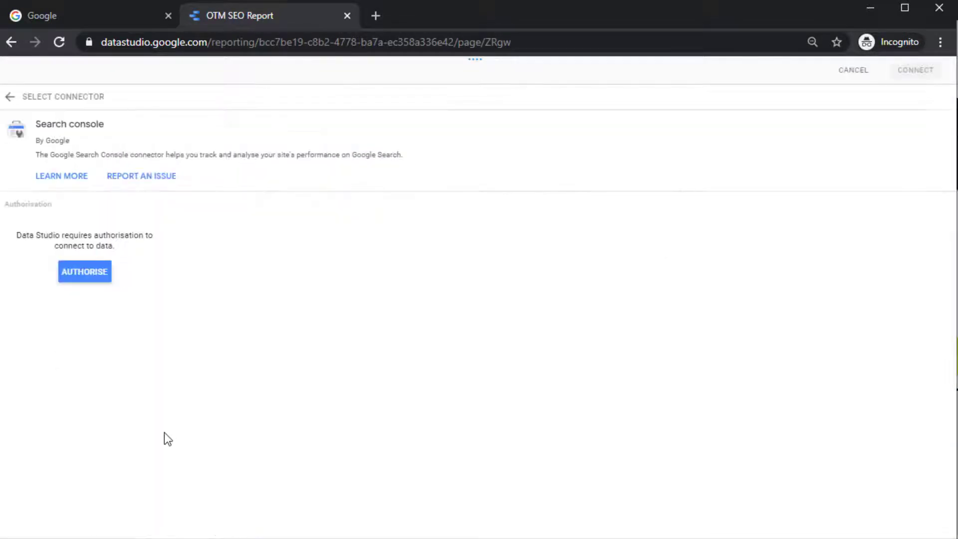
click(76, 272)
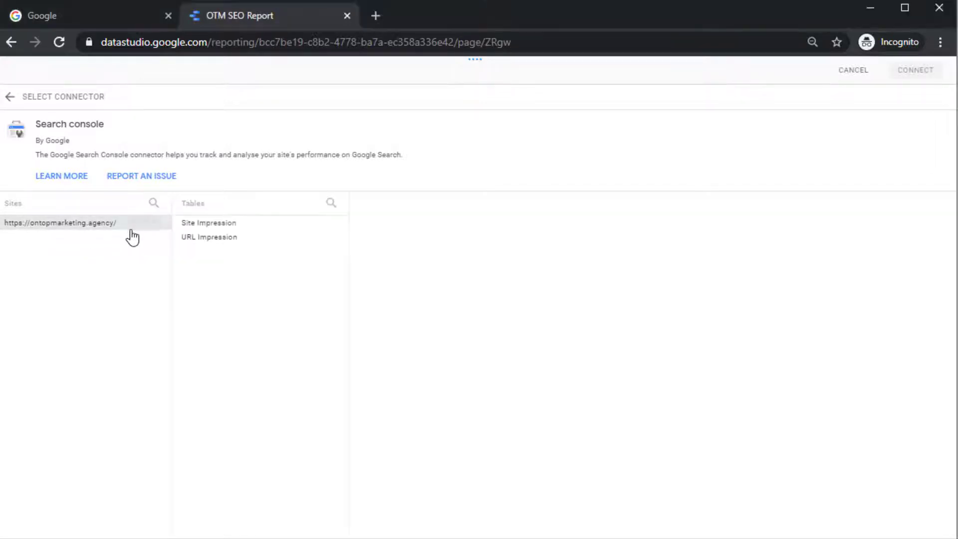
click(236, 224)
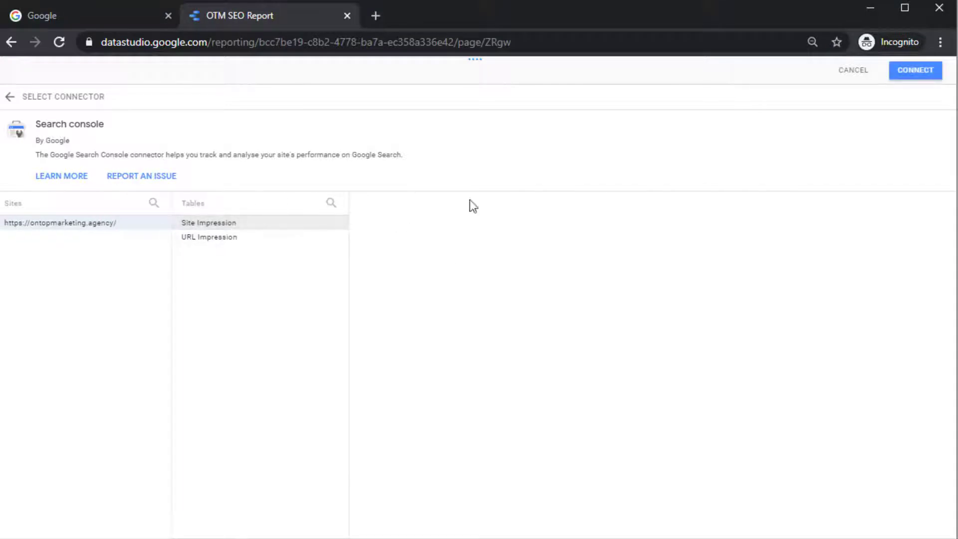
click(913, 72)
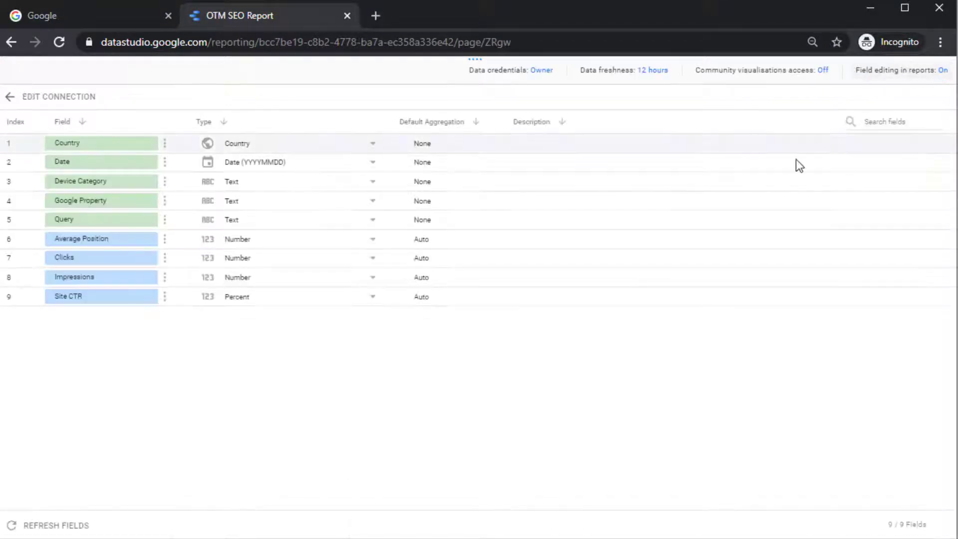
- Add the Site Impression source to the copy and start a new Google Analytics source
click(918, 73)
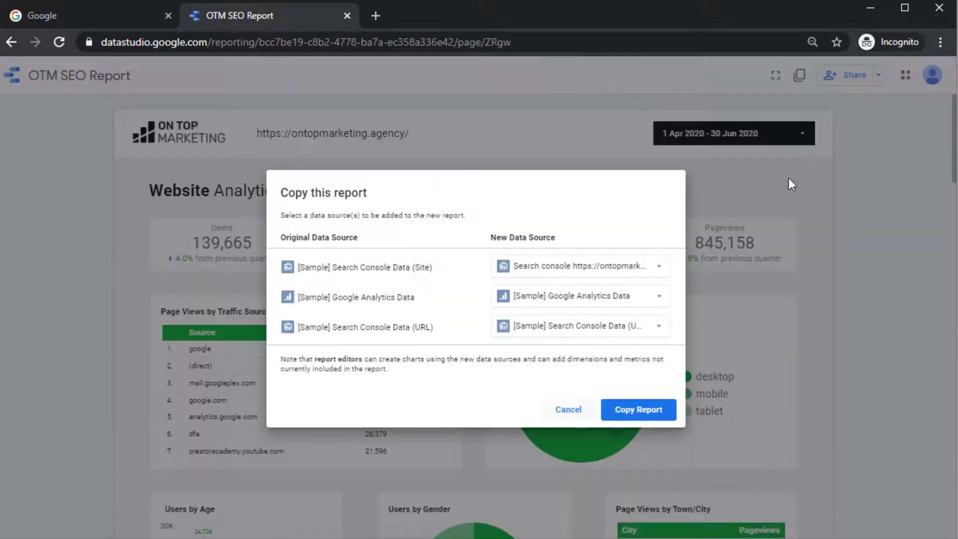
click(548, 300)
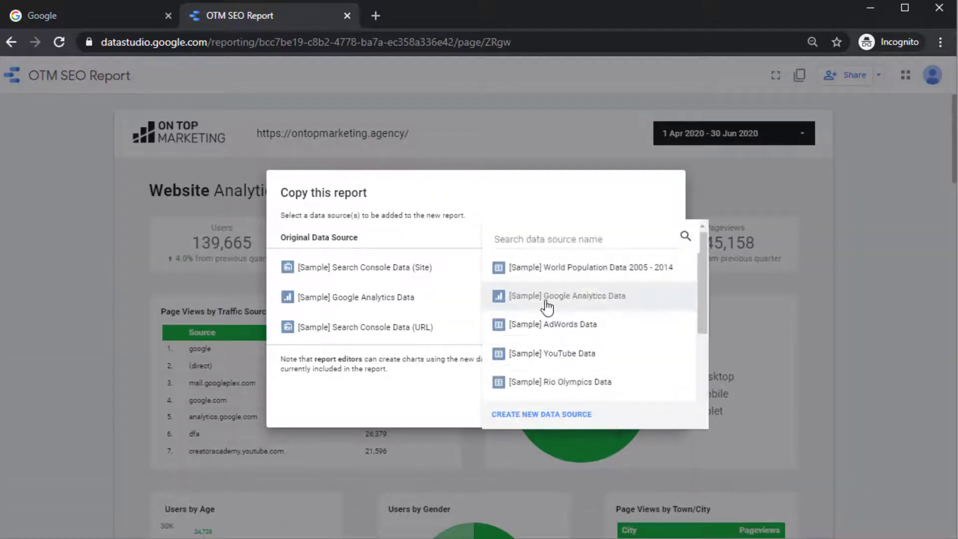
click(560, 420)
scroll(588, 400, down, 3)
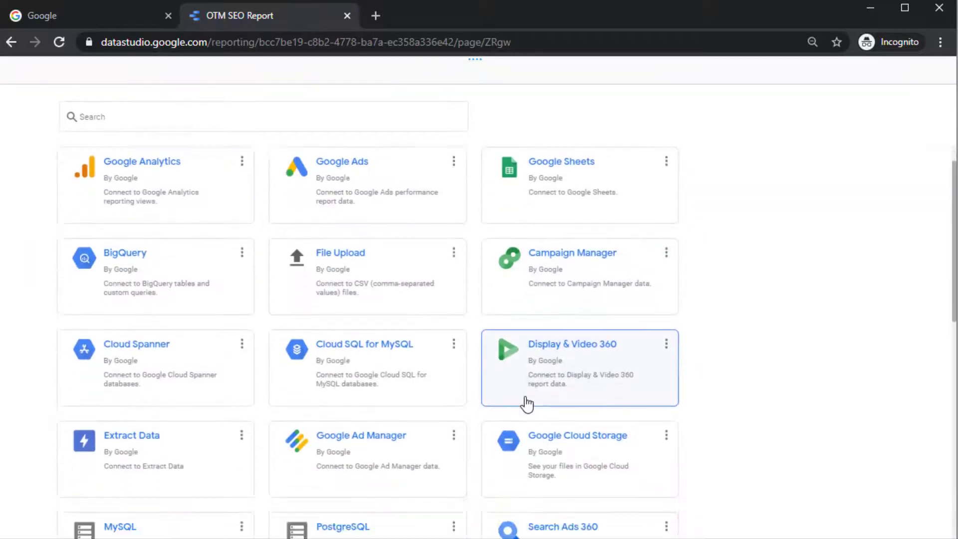
scroll(189, 232, up, 3)
click(122, 238)
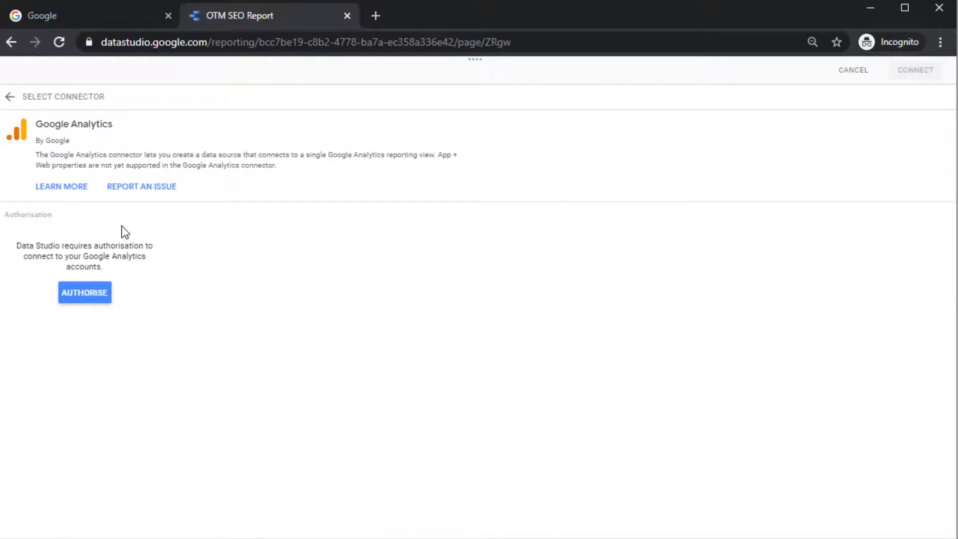
- Authorise and connect the On Top Marketing > OnTopMarketing > All Web Site Data view, adding it to the copy
click(100, 298)
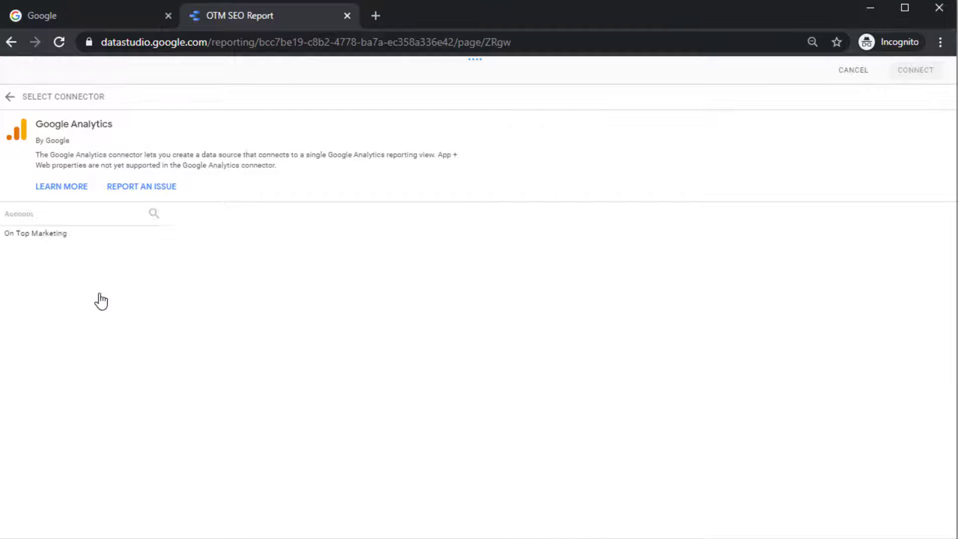
click(47, 234)
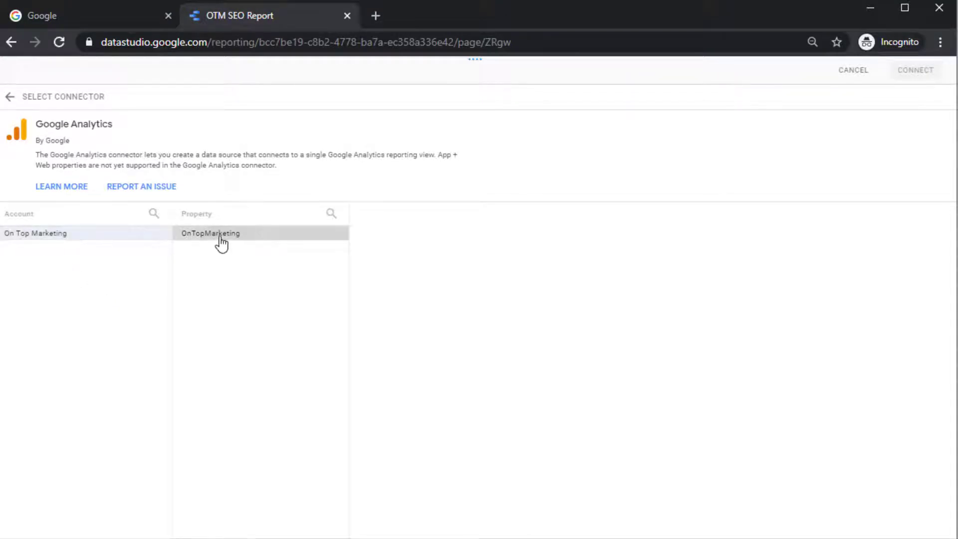
click(220, 235)
click(393, 237)
click(918, 71)
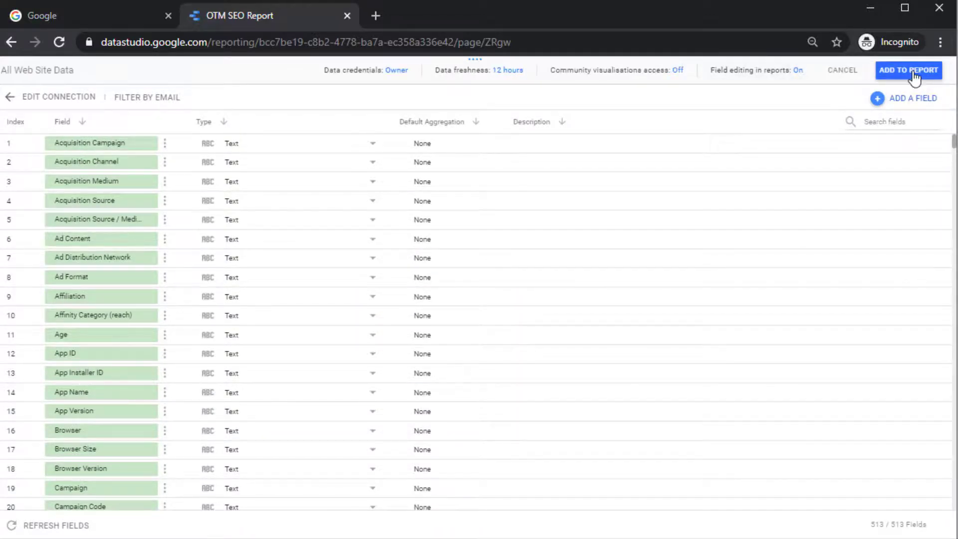
click(913, 71)
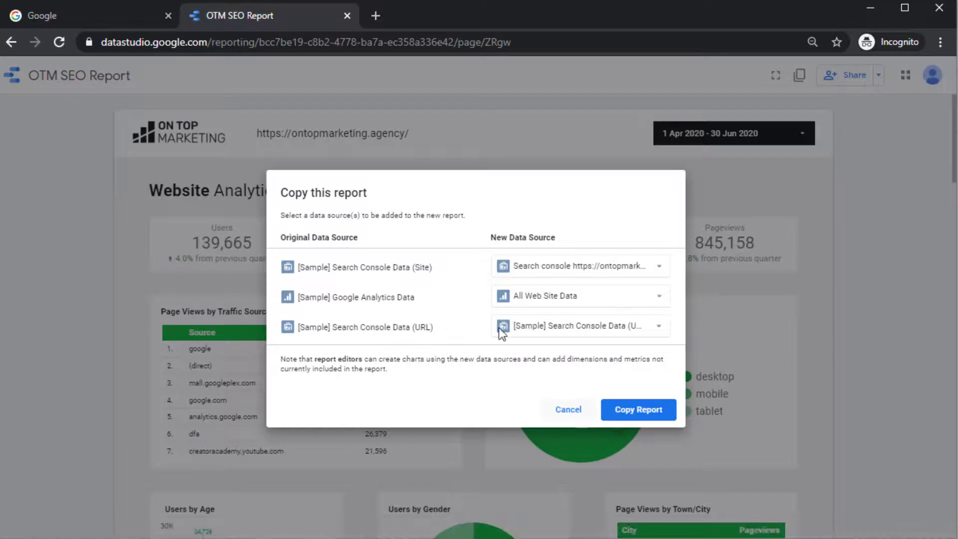
- Create a Search Console source for the agency site's URL Impression table and add it to the copy
click(549, 335)
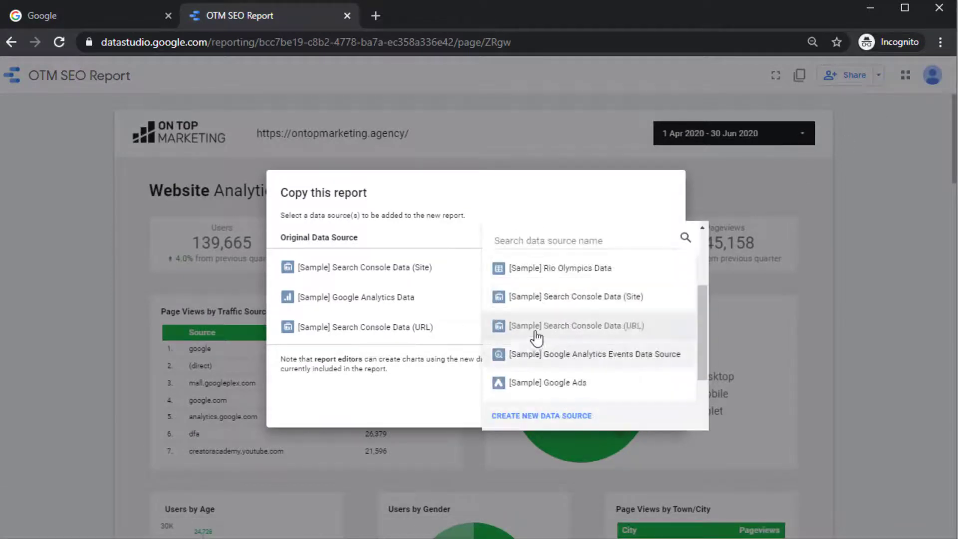
click(539, 412)
scroll(397, 412, down, 2)
scroll(396, 406, down, 6)
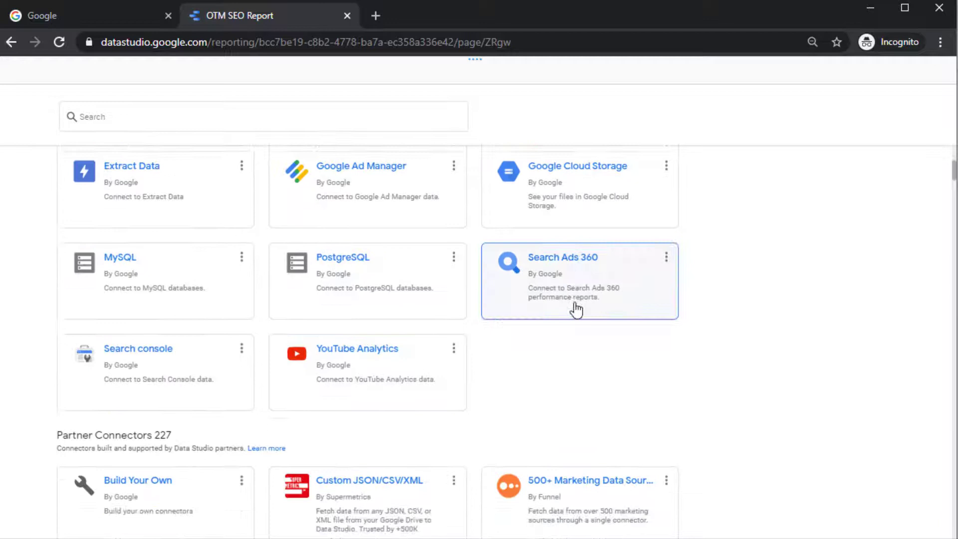
scroll(145, 299, up, 1)
click(120, 317)
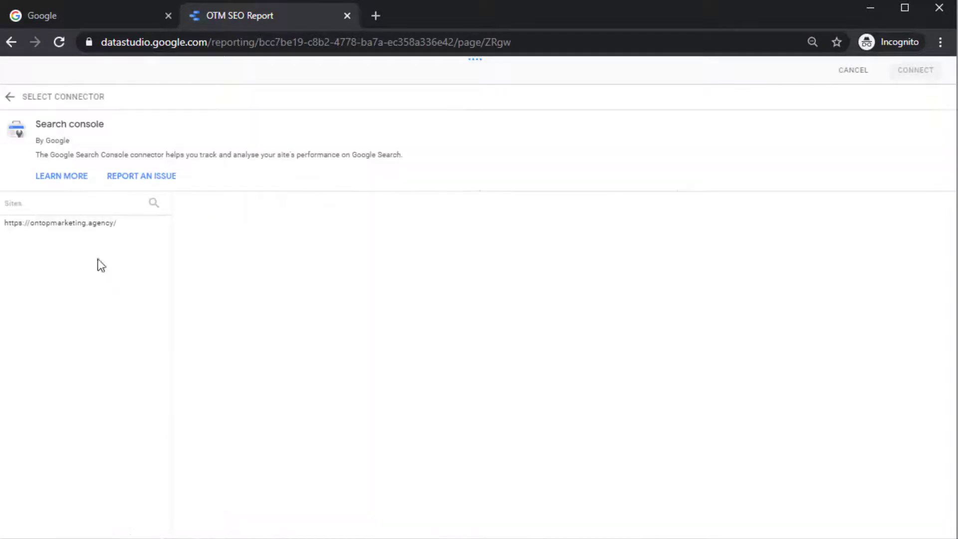
click(75, 227)
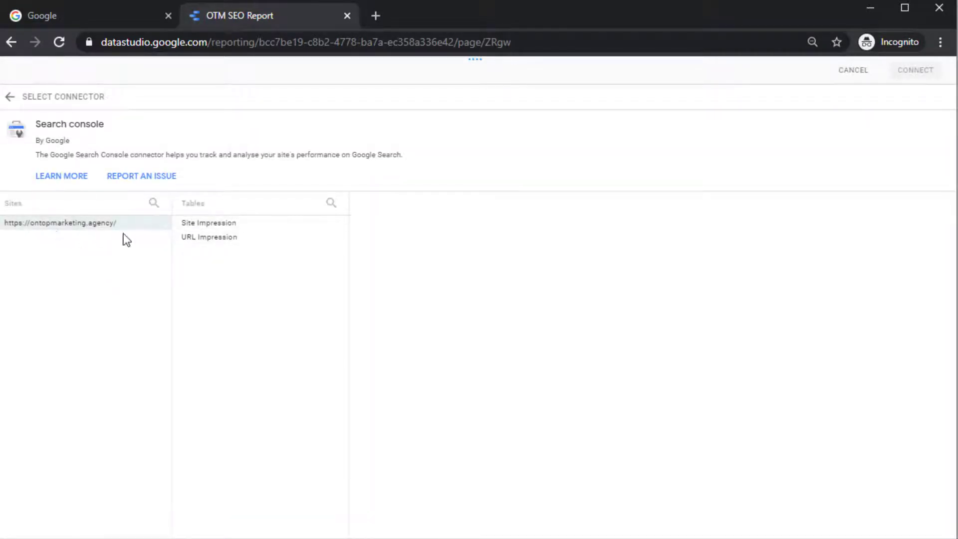
click(210, 241)
click(918, 70)
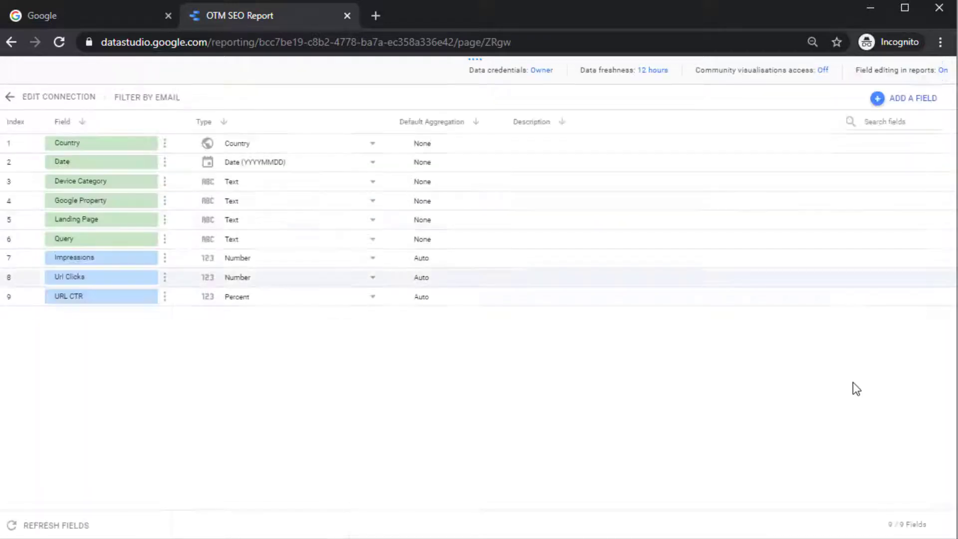
click(916, 74)
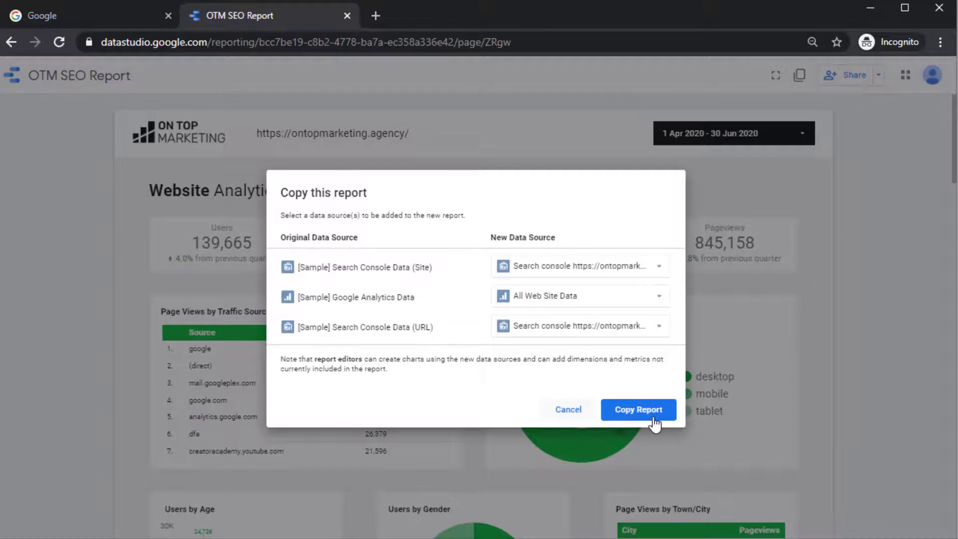
- Create the report copy and delete 'Copy of OTM' from its title, leaving 'SEO Report'
click(656, 410)
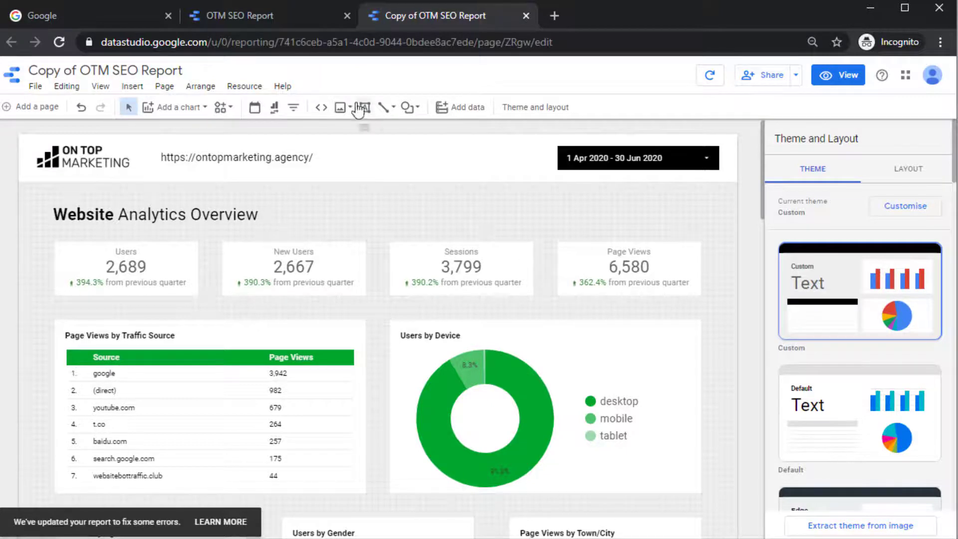
click(110, 67)
drag(112, 68, 5, 81)
key(BackSpace)
key(Delete)
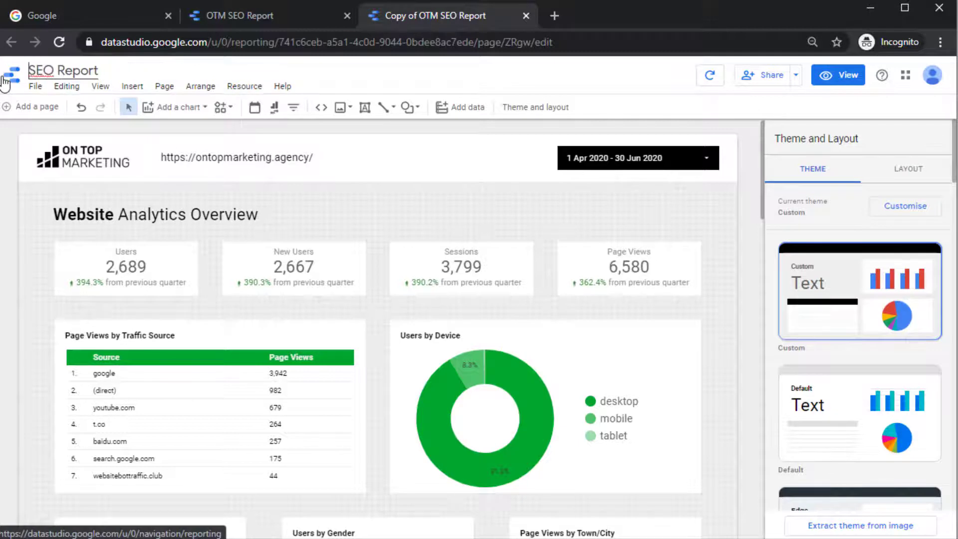
- Replace the domain in the header's website address with yourwebsite.com
double_click(242, 156)
drag(314, 157, 201, 160)
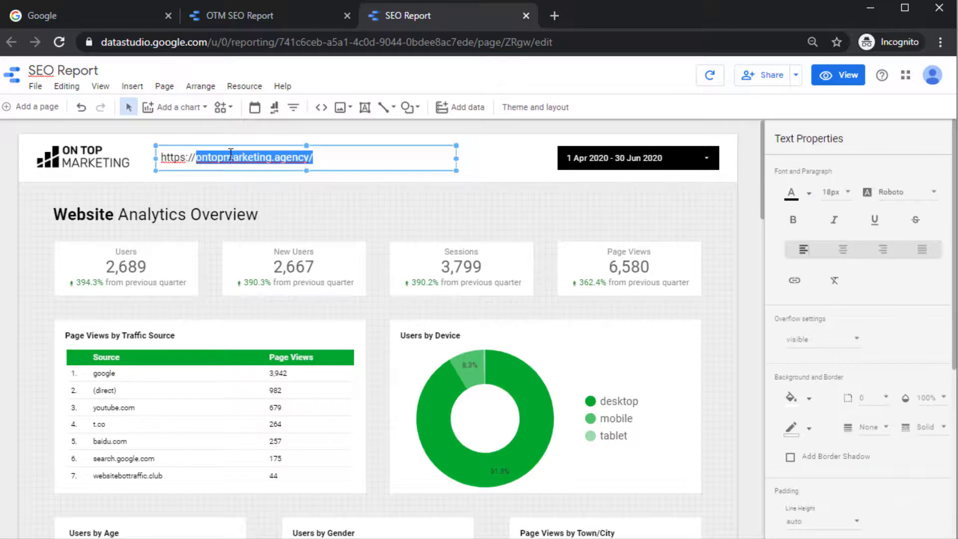
text(yourwebsite.com)
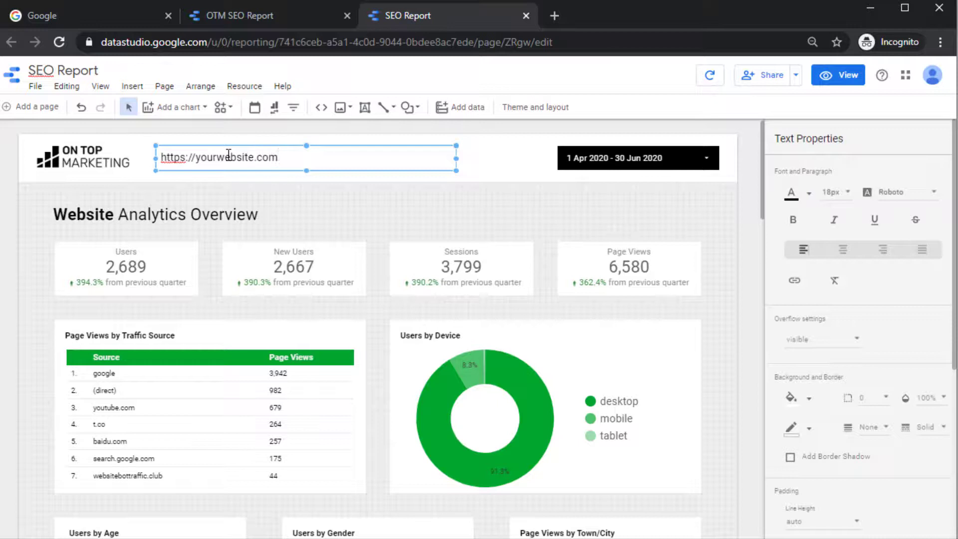
click(284, 189)
- Try 16px for the website address text, then set it back to 18px
click(251, 157)
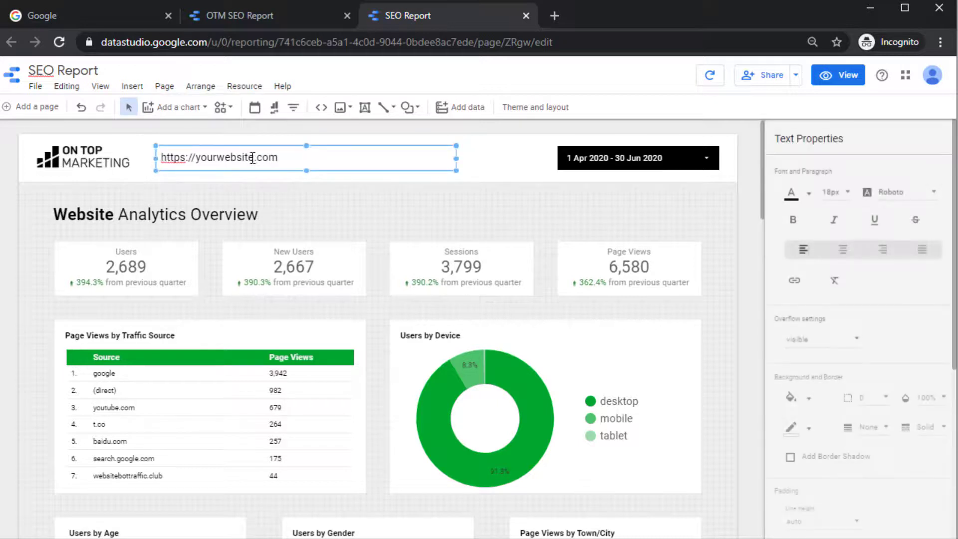
triple_click(253, 158)
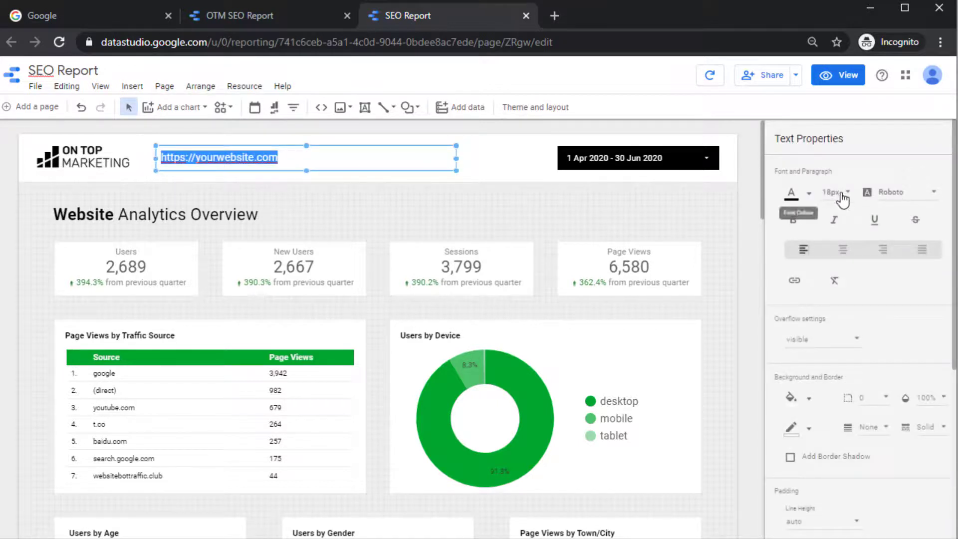
click(839, 194)
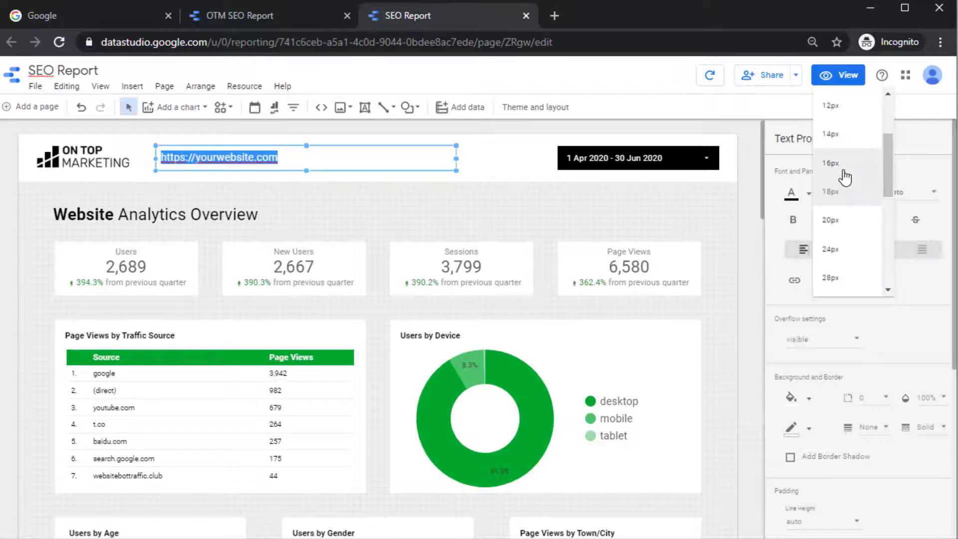
click(842, 170)
click(834, 194)
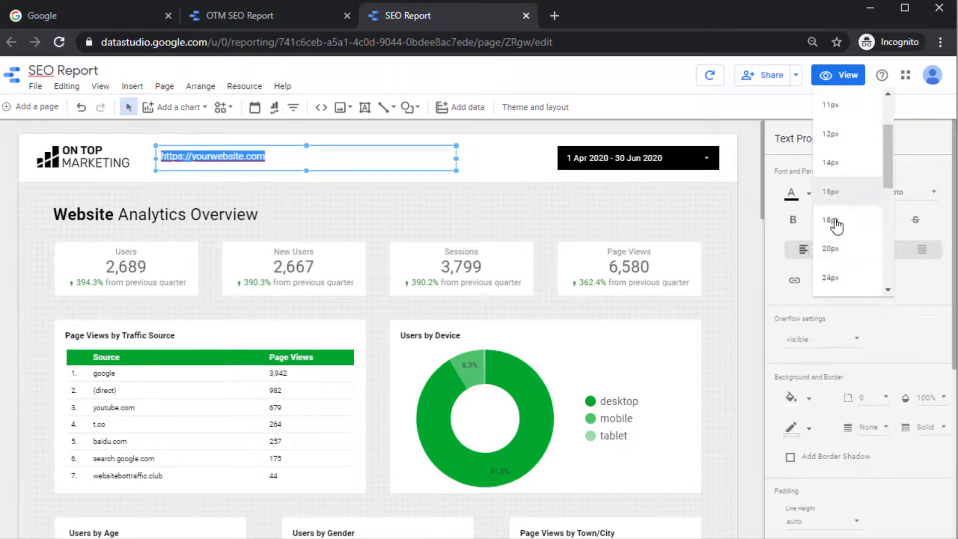
click(833, 223)
click(504, 167)
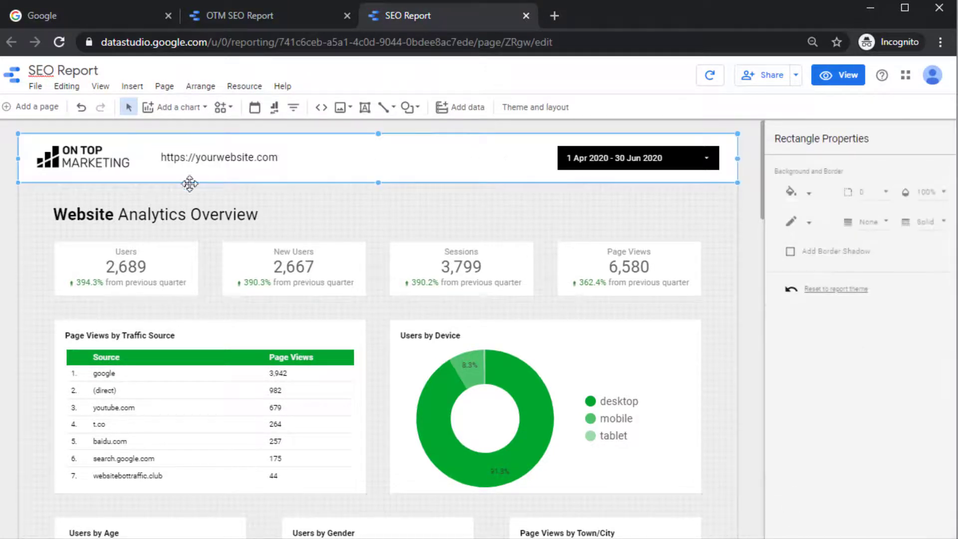
click(86, 160)
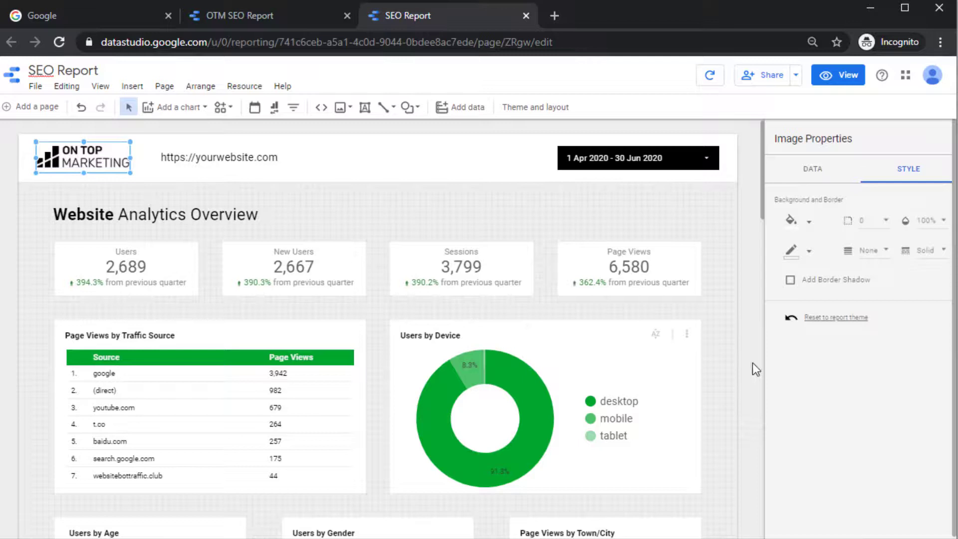
click(806, 172)
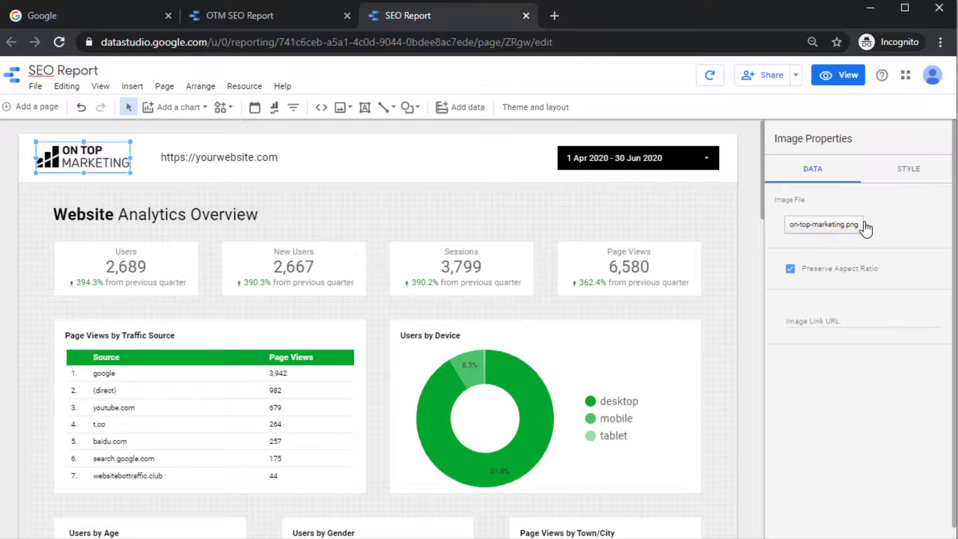
click(738, 221)
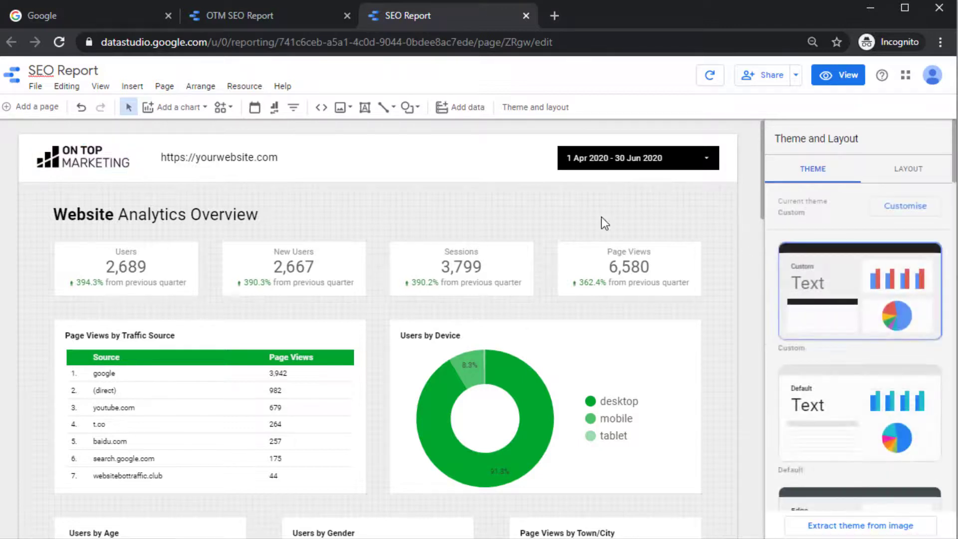
- Scroll past Top Pages and the Google performance charts to the Top Non-Branded Search Queries table
scroll(549, 232, down, 1)
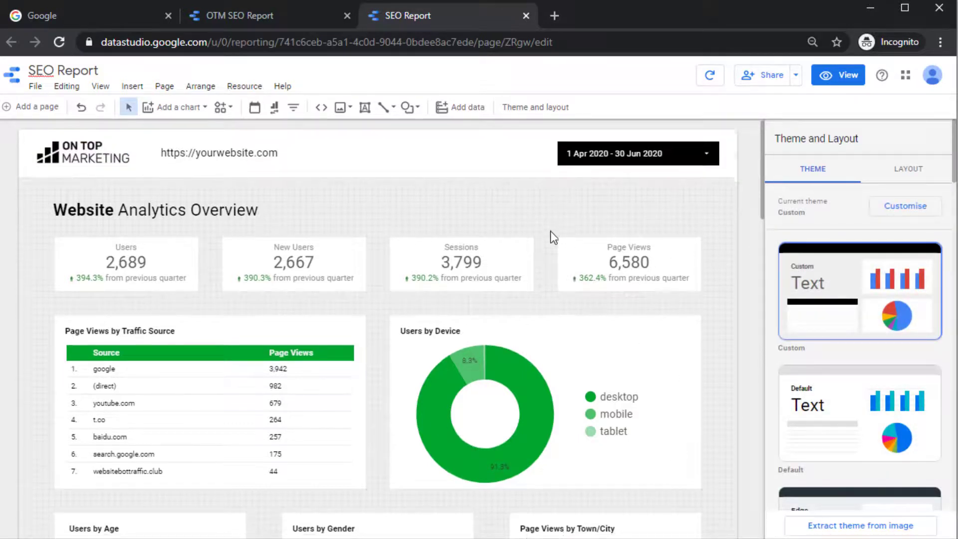
scroll(550, 231, down, 3)
scroll(299, 195, down, 3)
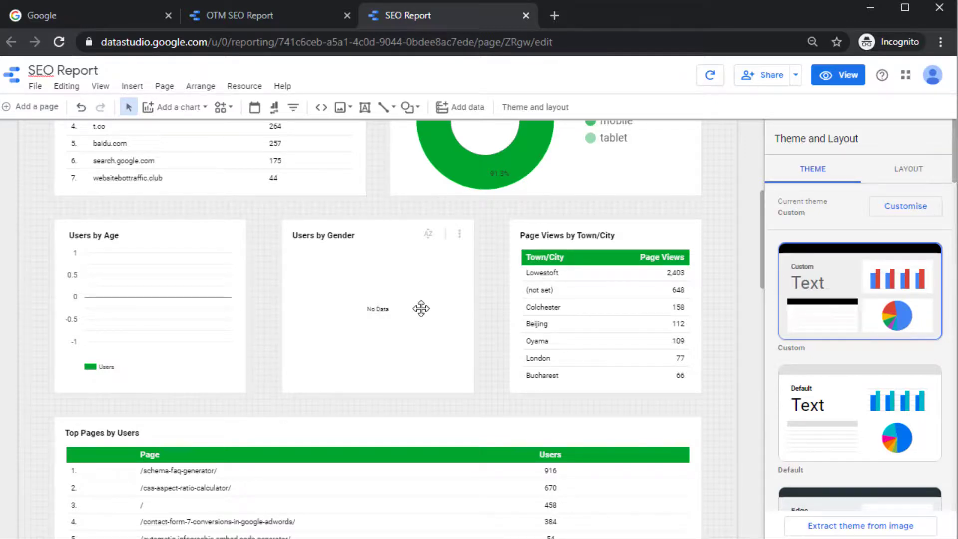
scroll(513, 358, down, 3)
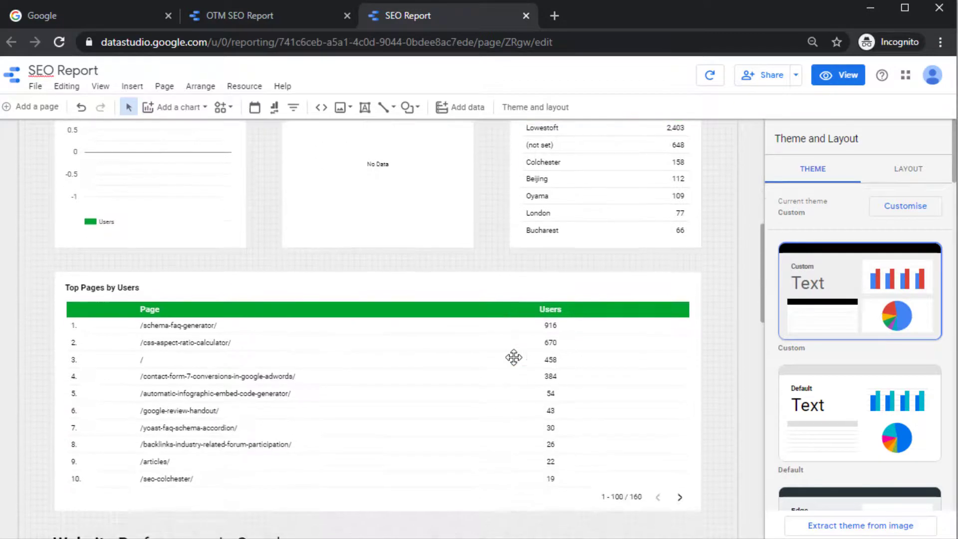
scroll(514, 357, down, 3)
scroll(512, 358, down, 3)
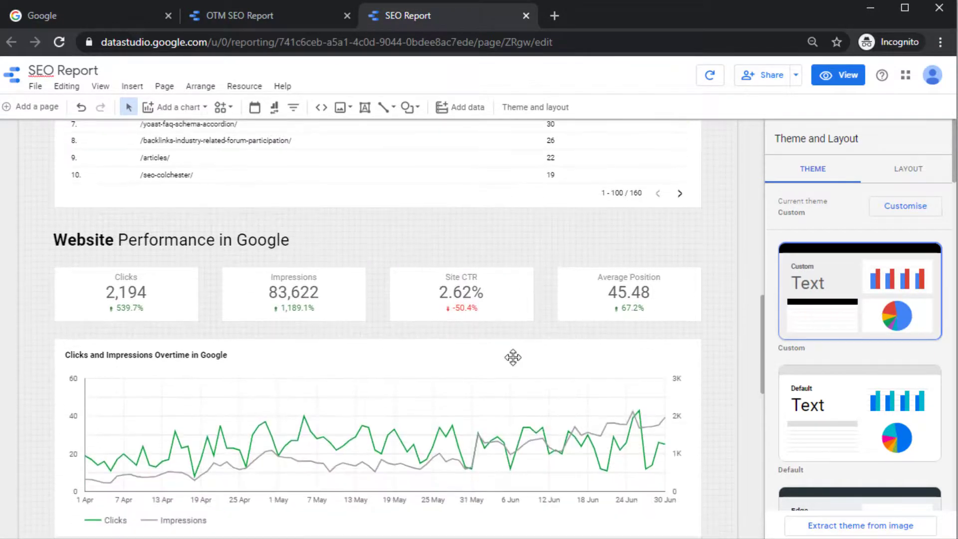
scroll(513, 357, down, 3)
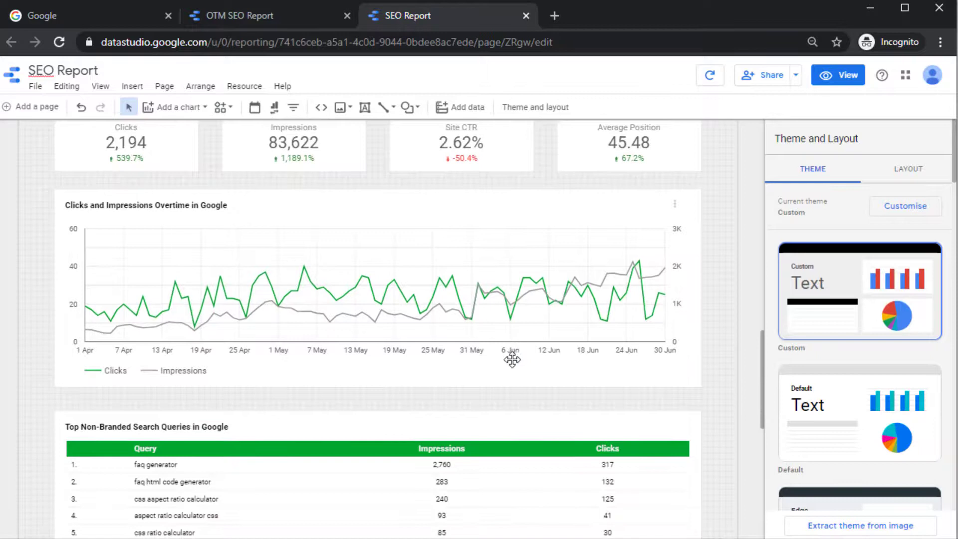
scroll(512, 360, down, 3)
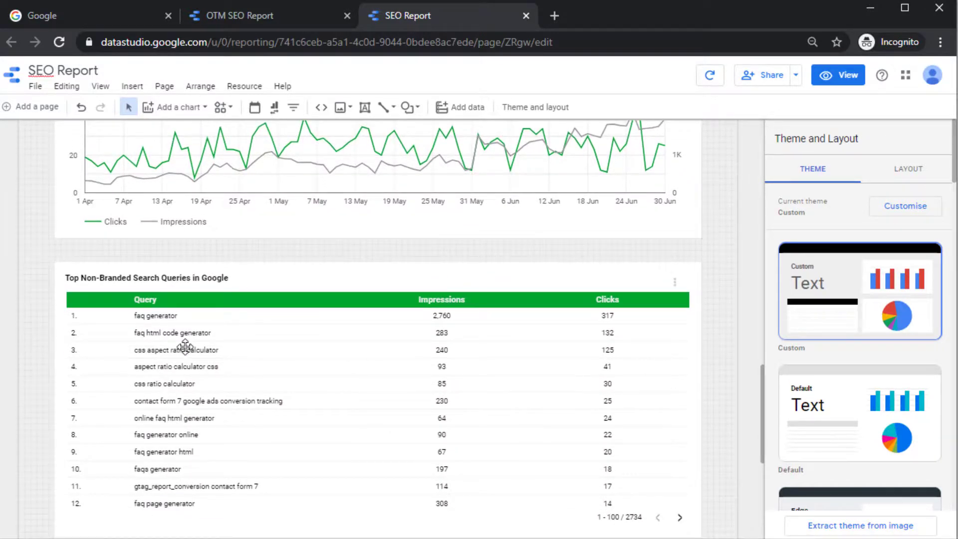
click(186, 346)
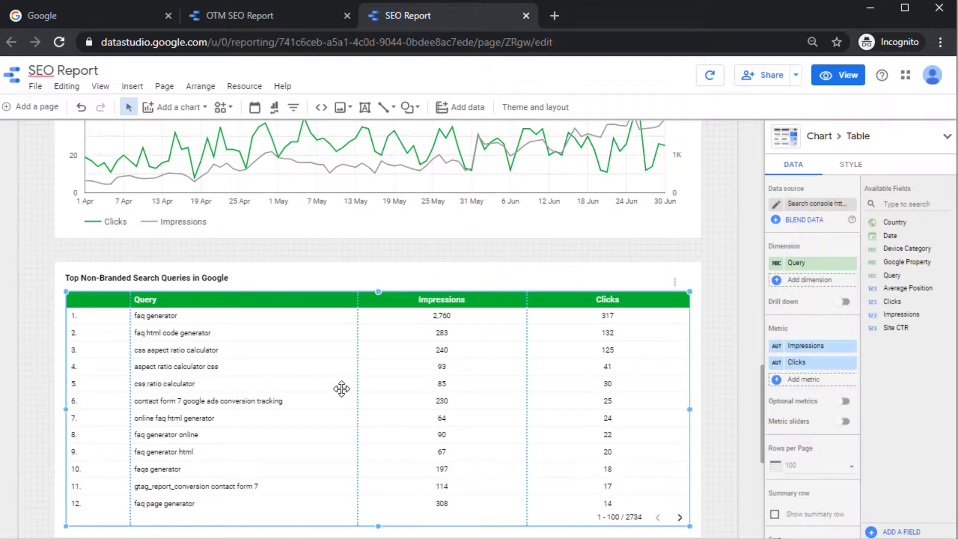
scroll(814, 394, down, 5)
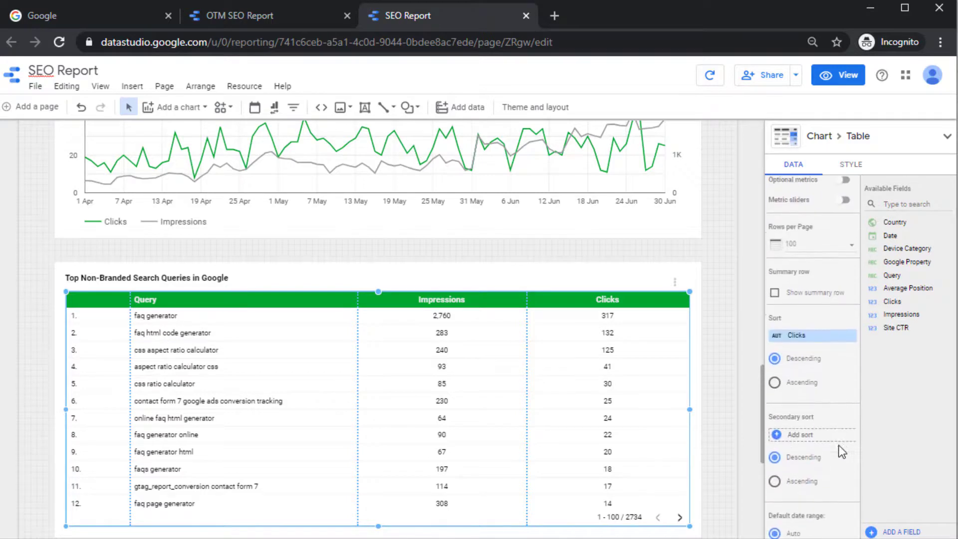
scroll(824, 396, down, 6)
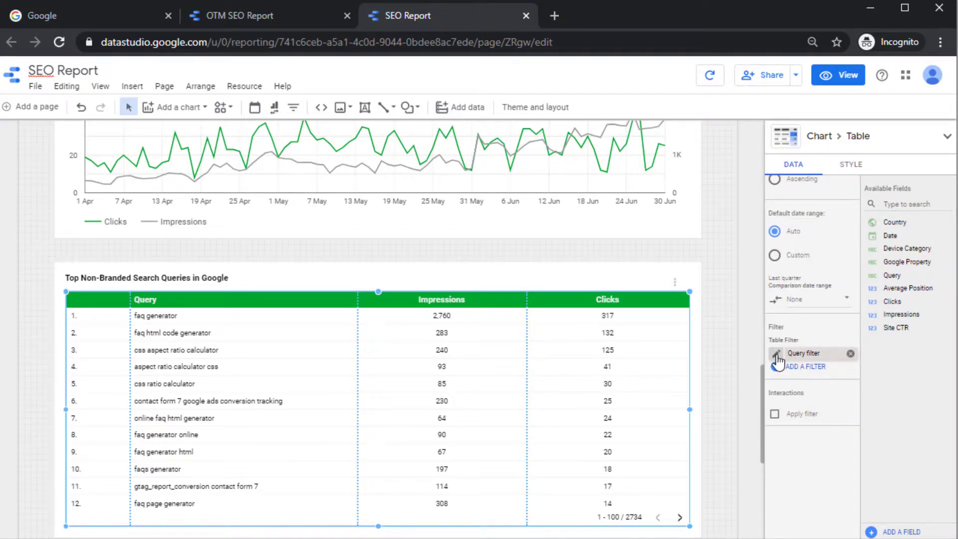
click(776, 355)
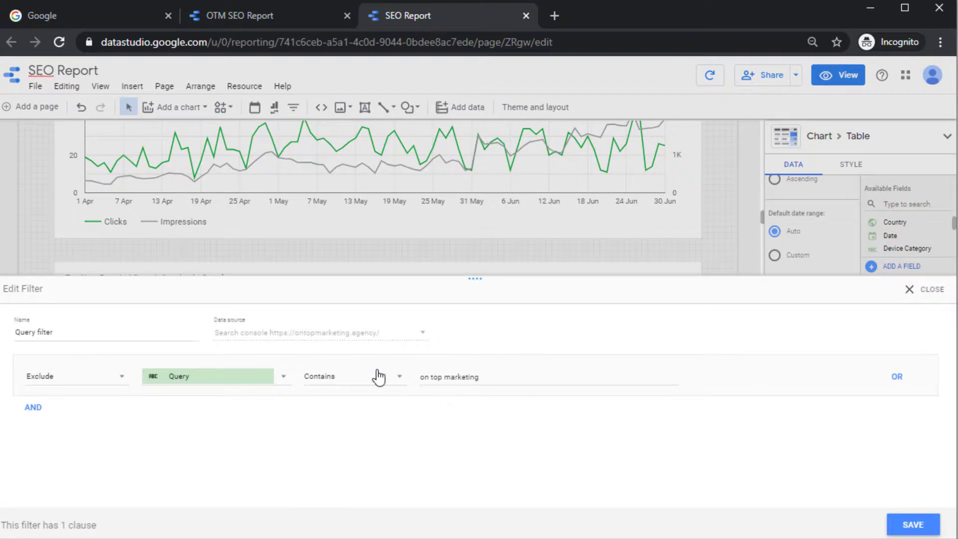
click(453, 384)
triple_click(454, 386)
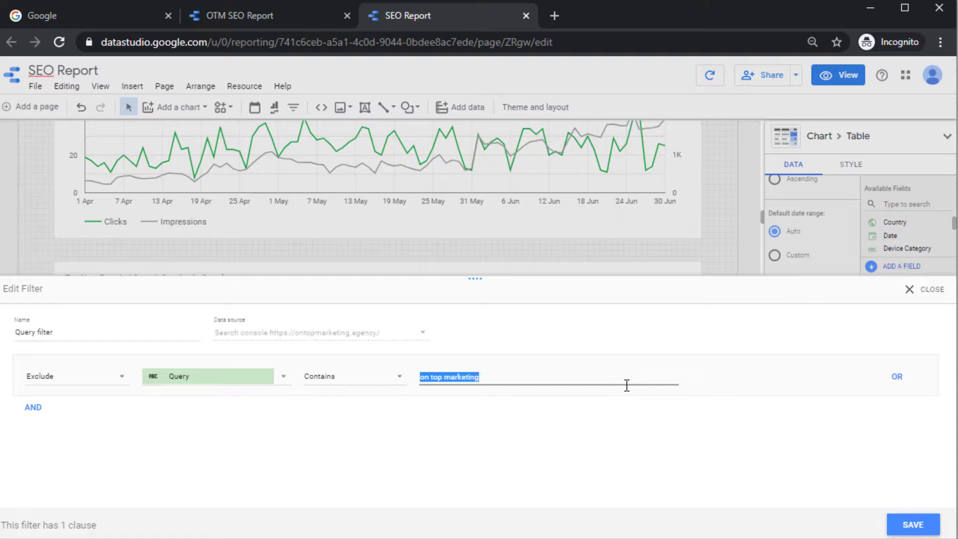
key(BackSpace)
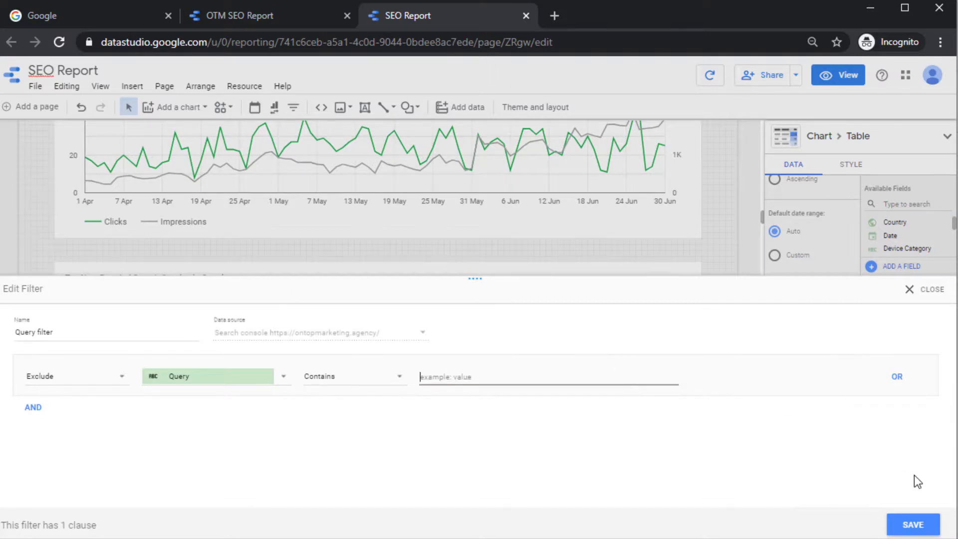
click(909, 290)
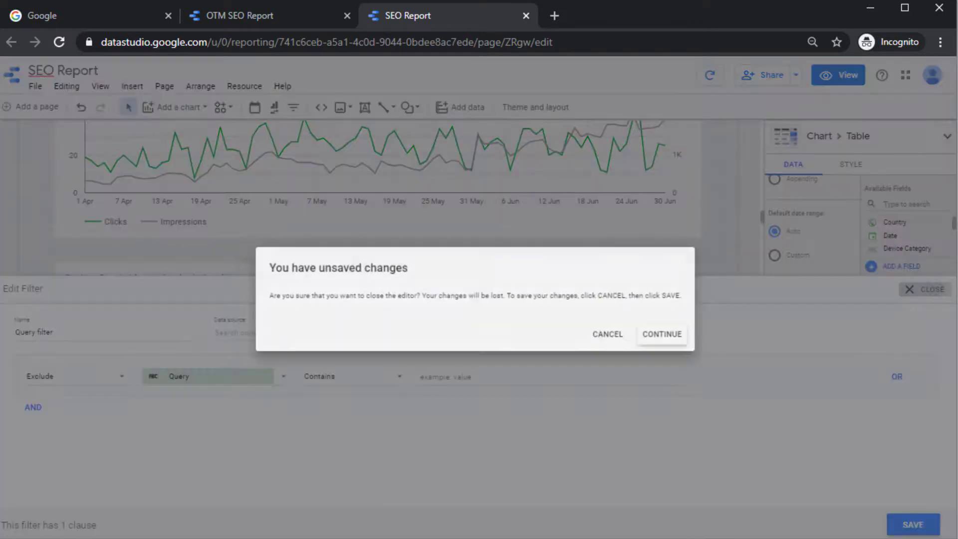
click(670, 339)
scroll(726, 459, down, 6)
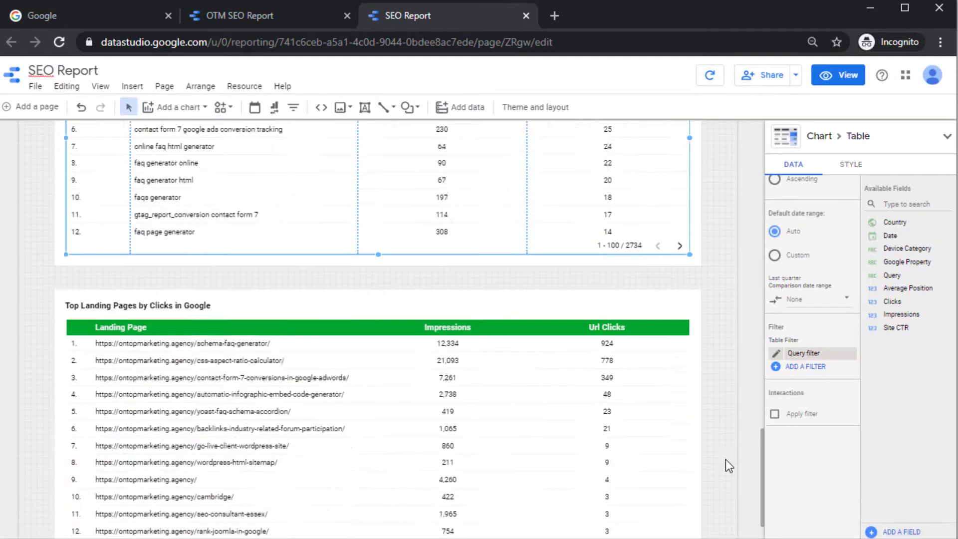
scroll(628, 239, up, 3)
scroll(628, 239, up, 10)
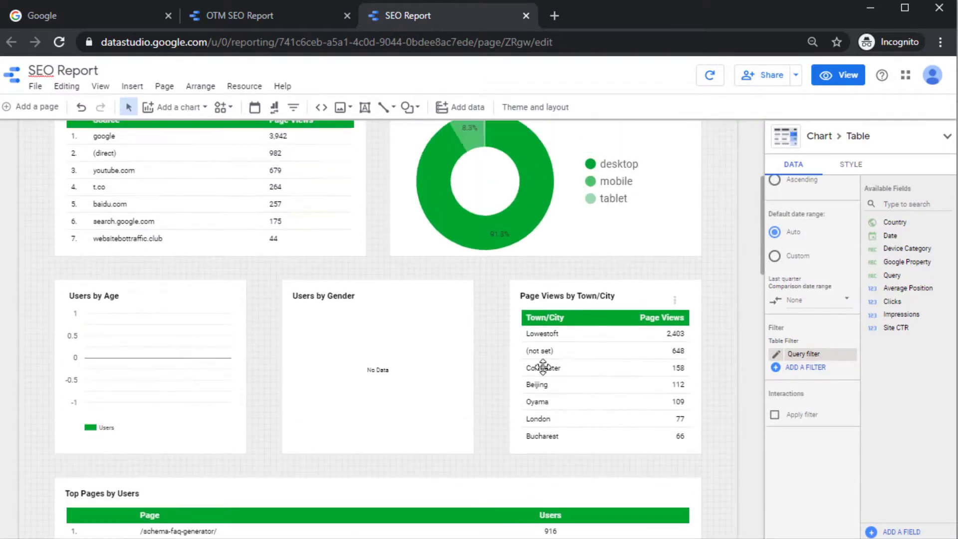